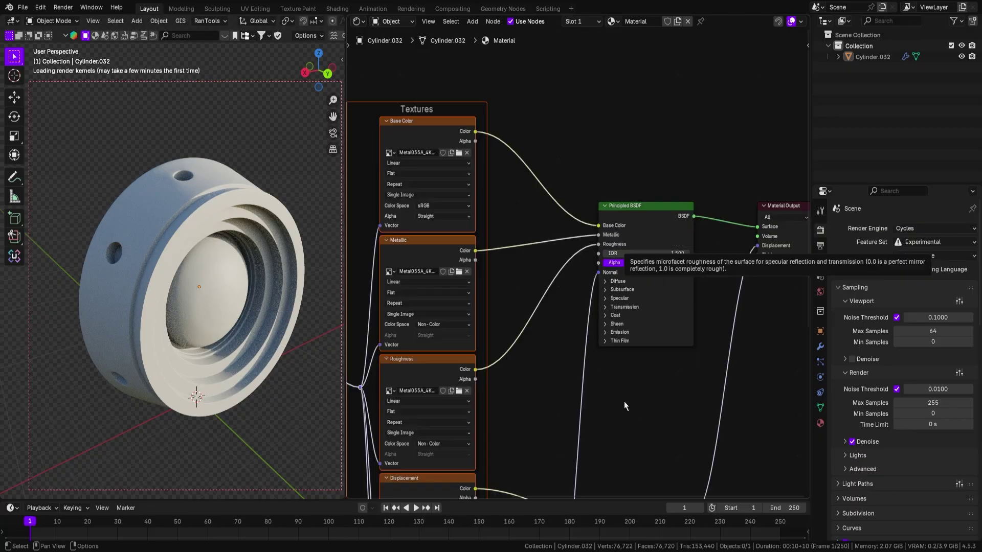
Step: Examine the imported metal texture node setup and the metal finish on the rendered ring up close
scroll(558, 281, down, 4)
middle_drag(542, 341, 602, 304)
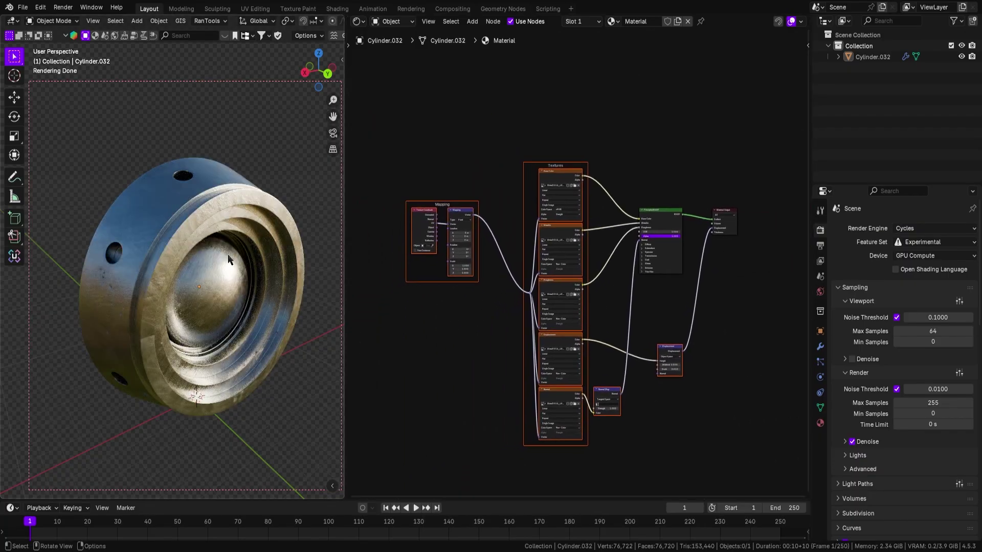
scroll(218, 202, up, 5)
middle_drag(248, 194, 248, 221)
scroll(261, 221, down, 2)
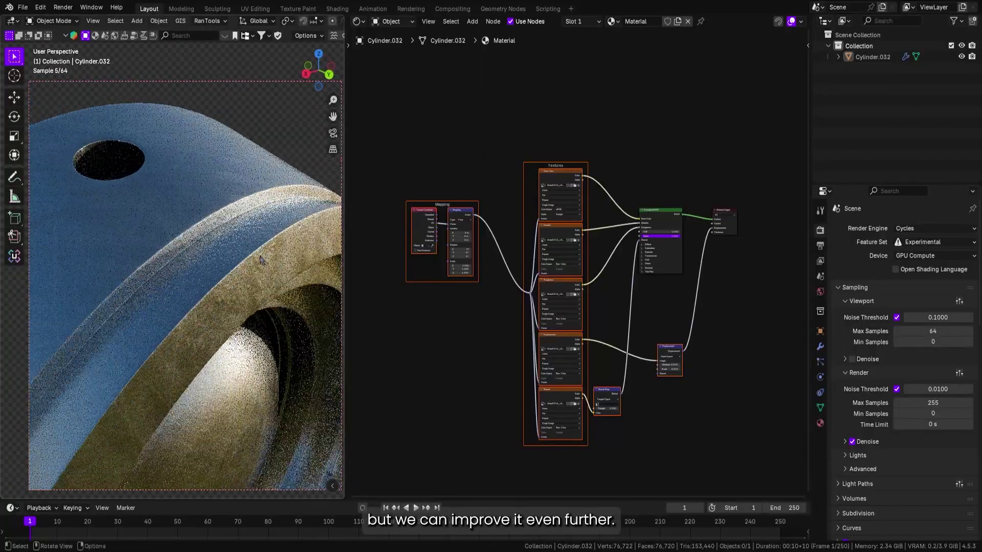
scroll(557, 320, down, 5)
scroll(512, 353, up, 4)
Step: Group the mapping, texture, Normal Map and Principled BSDF nodes into a node group, leaving out the Displacement node
click(497, 356)
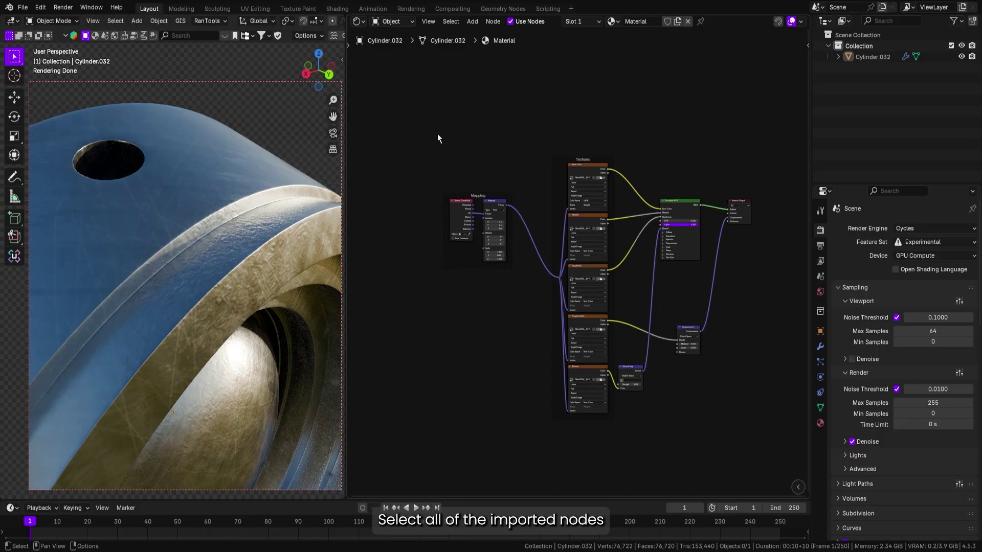
drag(393, 87, 703, 441)
scroll(715, 336, up, 2)
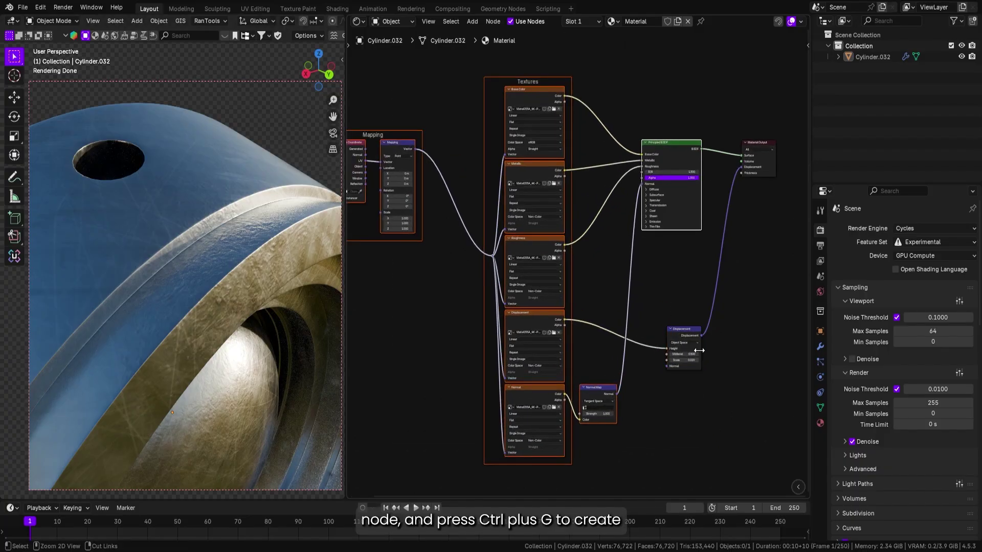
scroll(651, 319, down, 3)
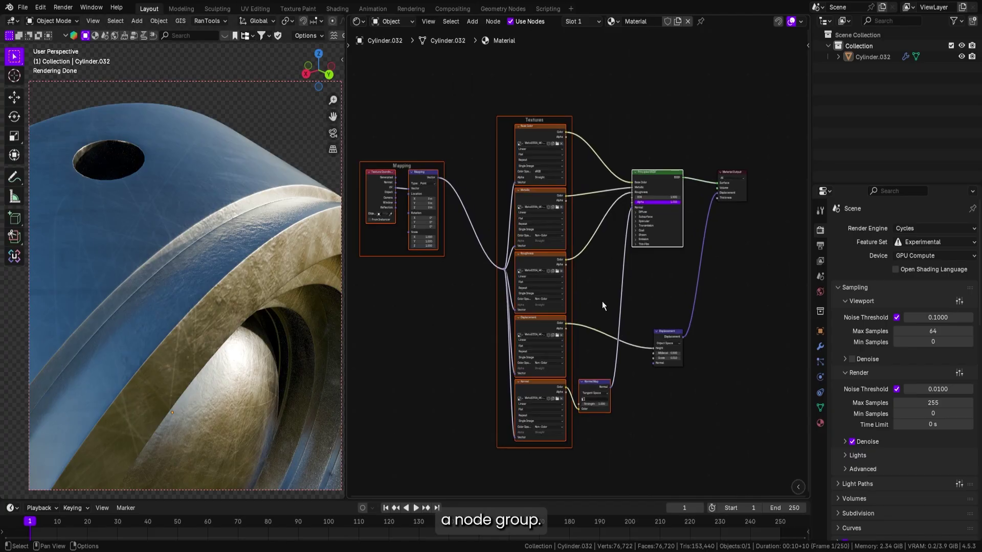
key(ctrl+g)
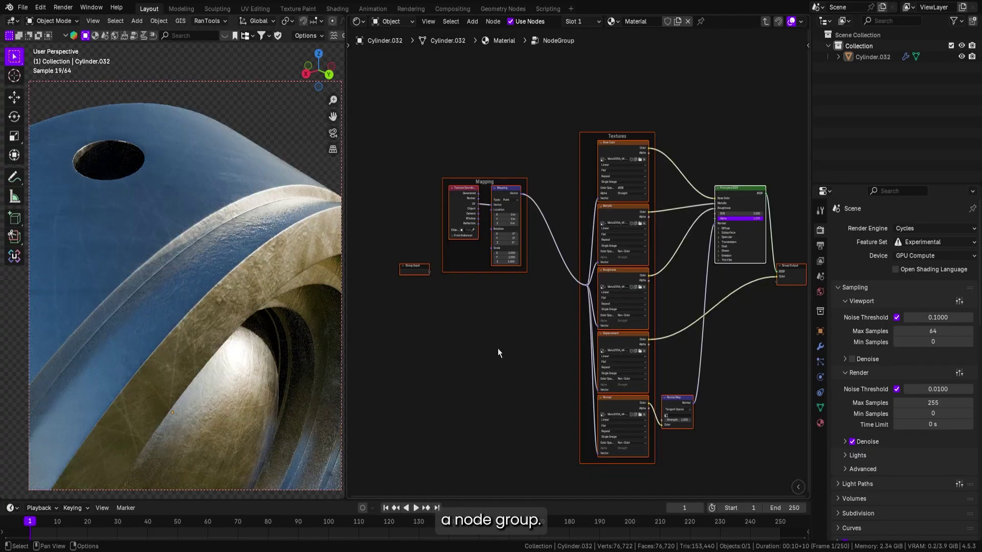
Step: Set the Normal Map strength to 3 inside the metal node group and check the surface
scroll(480, 224, up, 2)
drag(481, 144, 473, 265)
middle_drag(575, 229, 431, 158)
scroll(606, 328, up, 6)
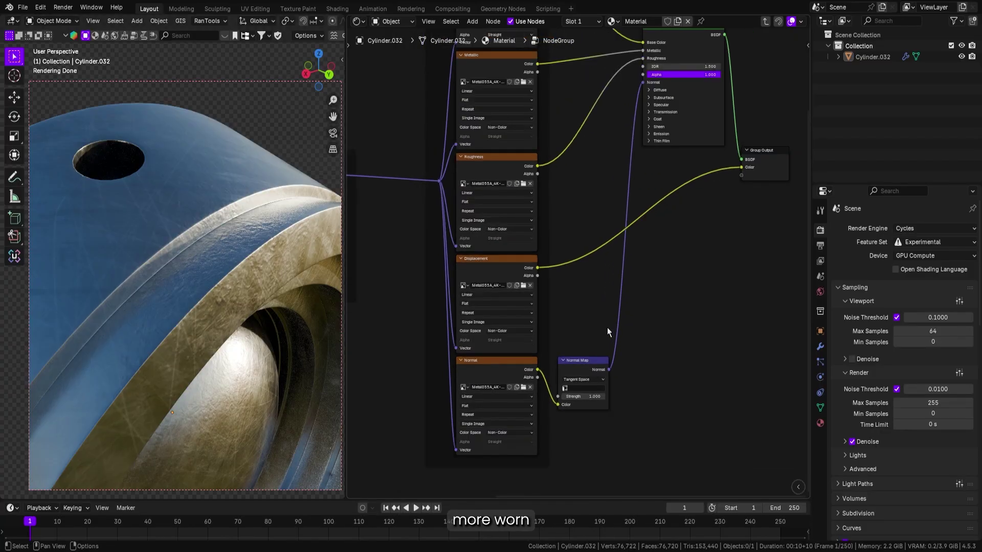
scroll(643, 382, down, 5)
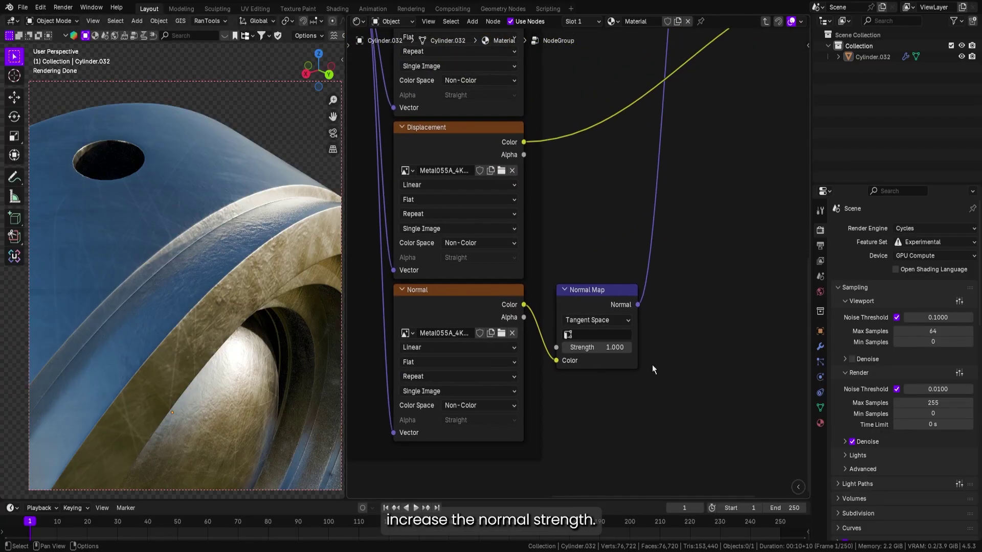
click(602, 351)
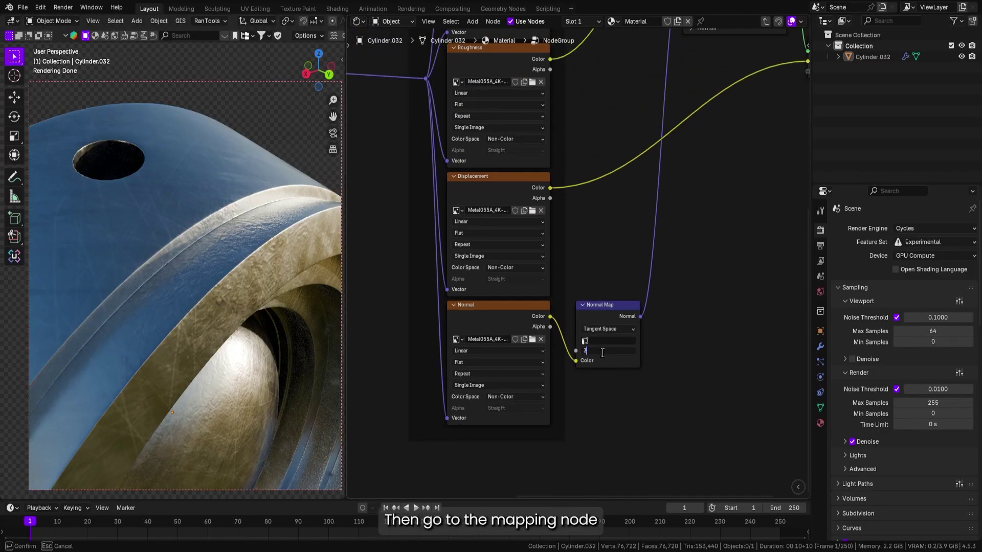
text(3)
key(Return)
middle_drag(220, 245, 247, 255)
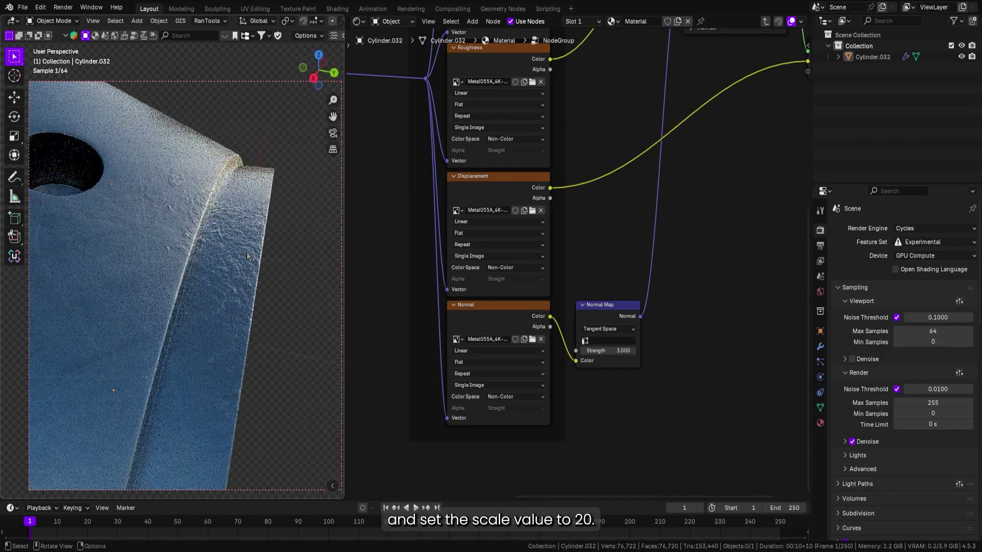
Step: Set the Mapping node's scale to 20 on X, Y and Z and inspect the finer surface detail
scroll(487, 266, down, 6)
middle_drag(487, 267, 634, 359)
scroll(557, 354, up, 11)
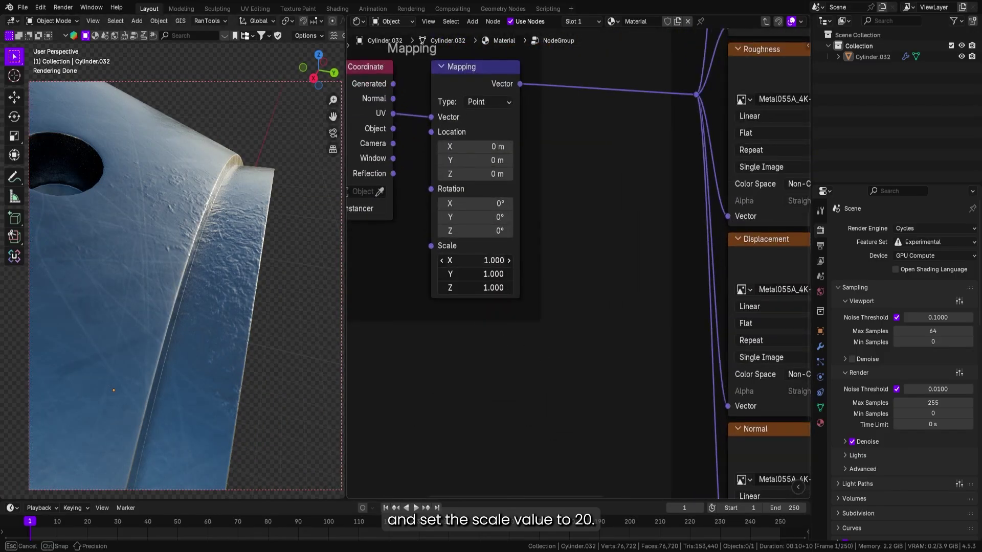
key(Return)
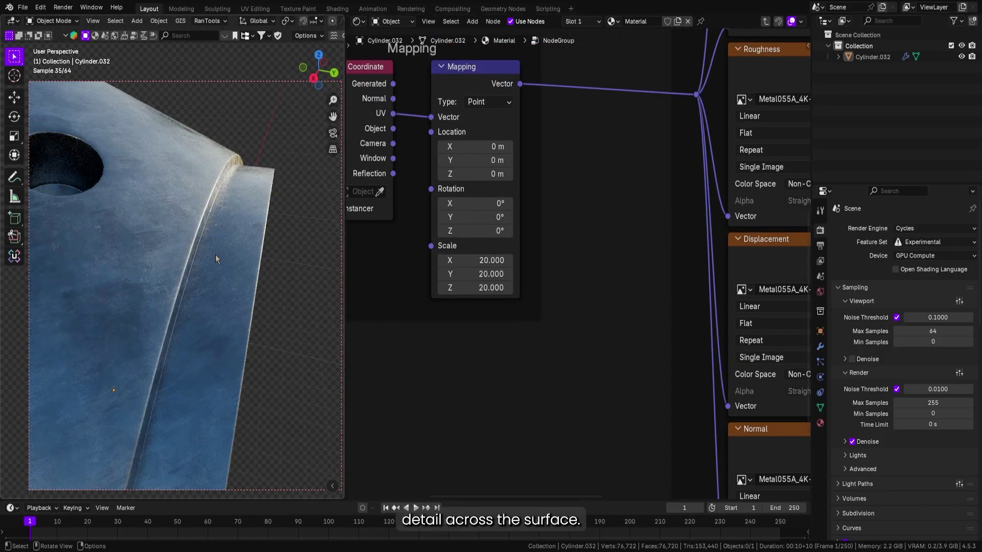
middle_drag(215, 255, 183, 287)
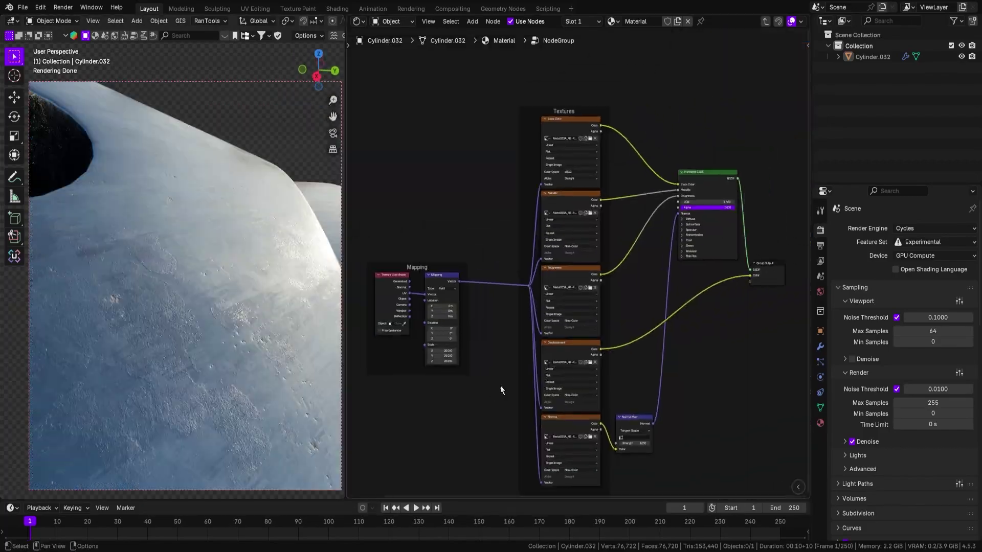
Step: Exit the node group and move the Displacement node and the group node up in the material tree
key(ctrl+Tab)
middle_drag(533, 407, 660, 309)
scroll(660, 311, up, 3)
drag(657, 358, 687, 211)
middle_drag(403, 282, 491, 333)
drag(492, 262, 507, 153)
Step: Rename the metal node group to "metal 2"
scroll(506, 152, up, 2)
scroll(517, 244, down, 1)
middle_drag(517, 244, 517, 249)
scroll(518, 215, up, 2)
double_click(522, 198)
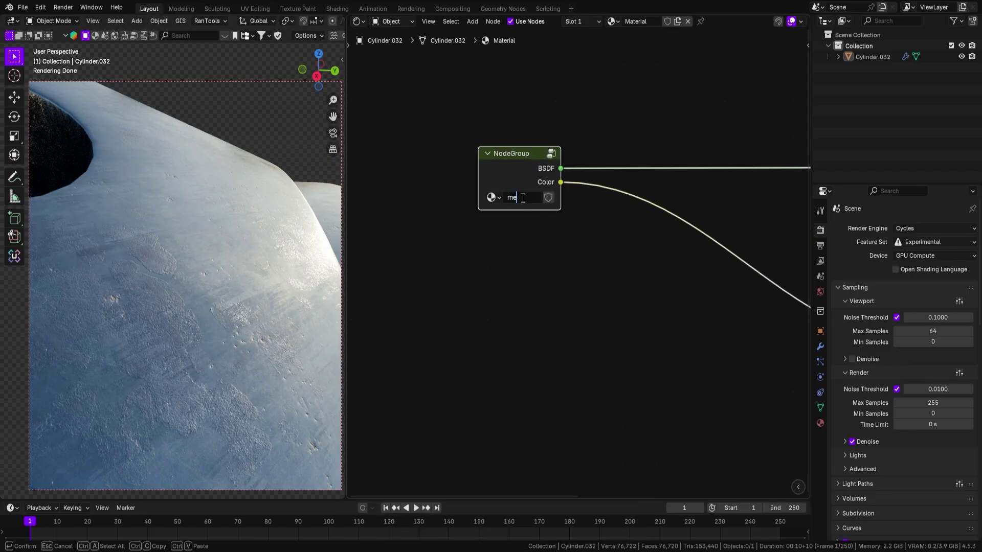
text(metal 2)
key(Return)
scroll(692, 300, down, 4)
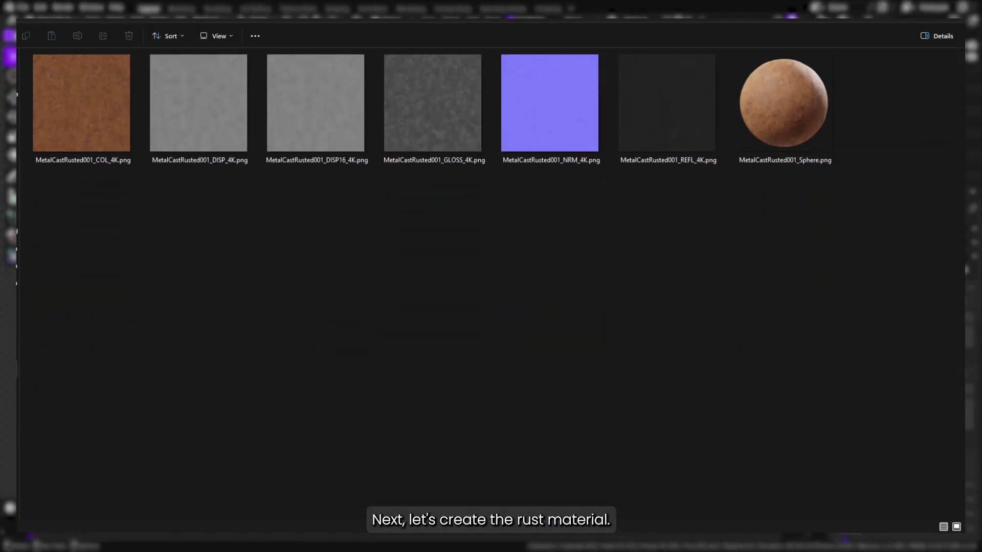
Step: Add a second Principled BSDF node for the rust material and place it below the metal 2 group
key(shift+a)
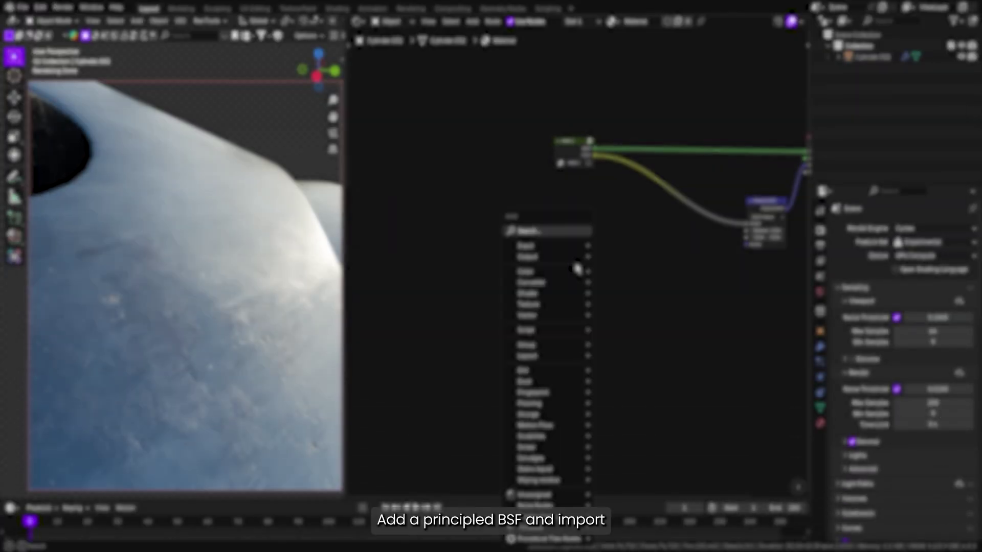
text(princ)
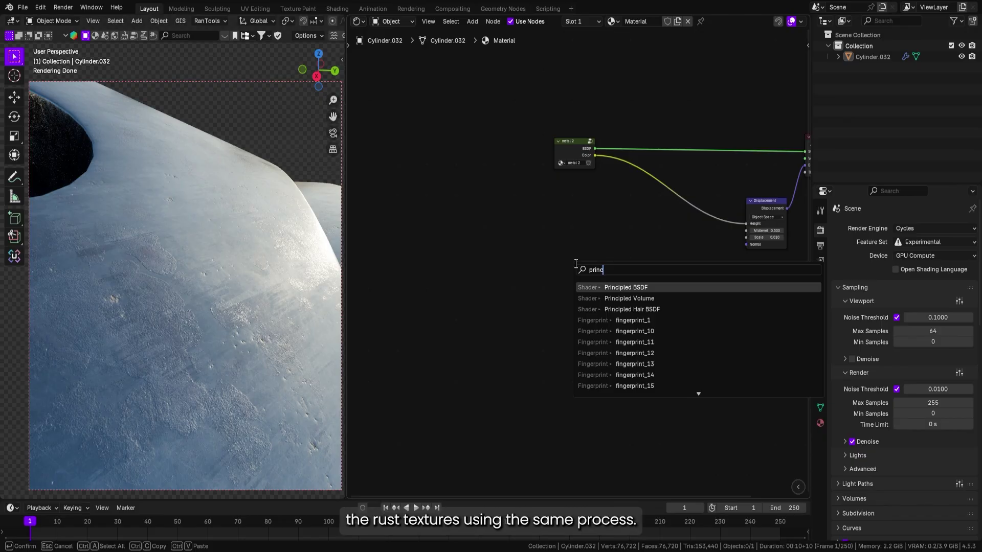
text(ipl)
click(646, 289)
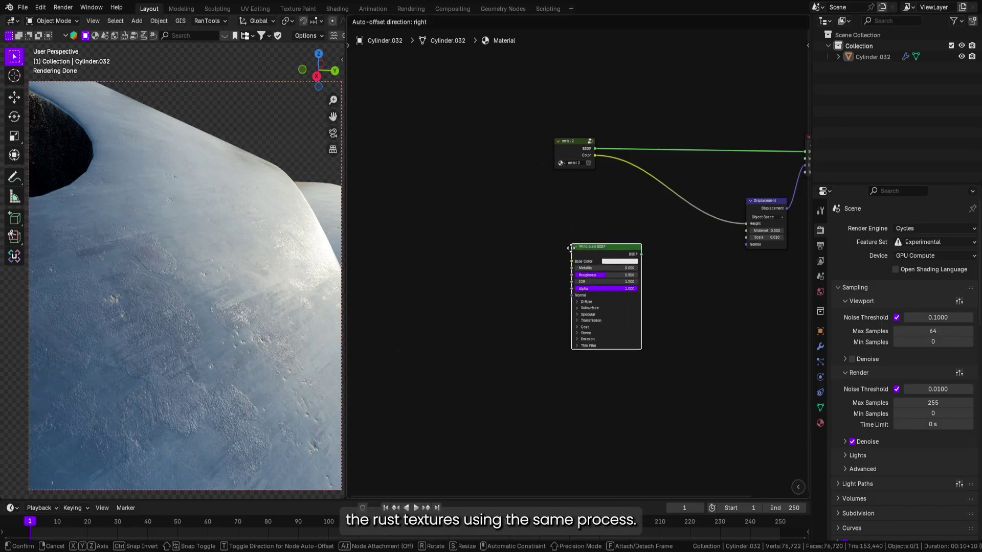
click(580, 259)
middle_drag(543, 279, 446, 311)
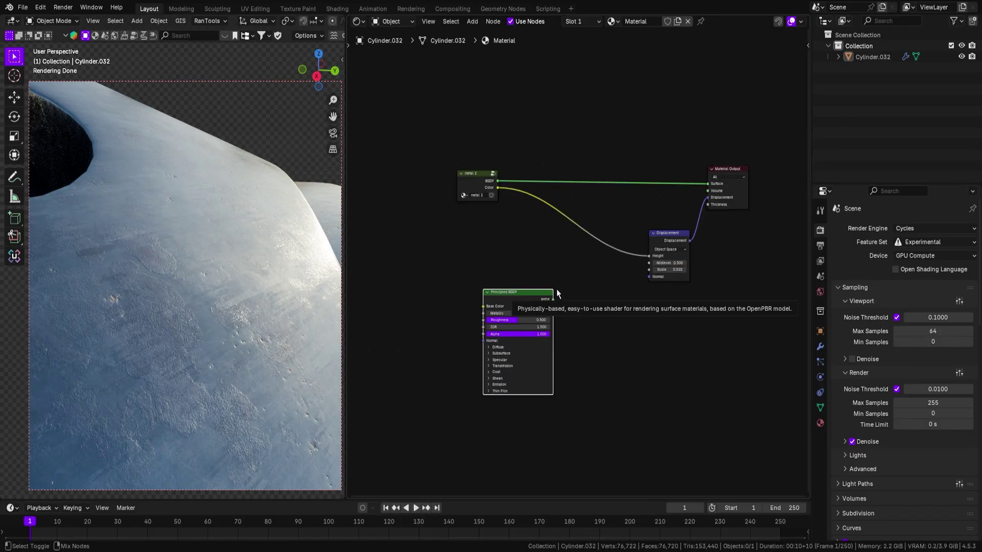
Step: Import the MetalCastRusted001 color, gloss, displacement and normal textures onto the new Principled BSDF with the automatic texture setup
key(ctrl+shift+t)
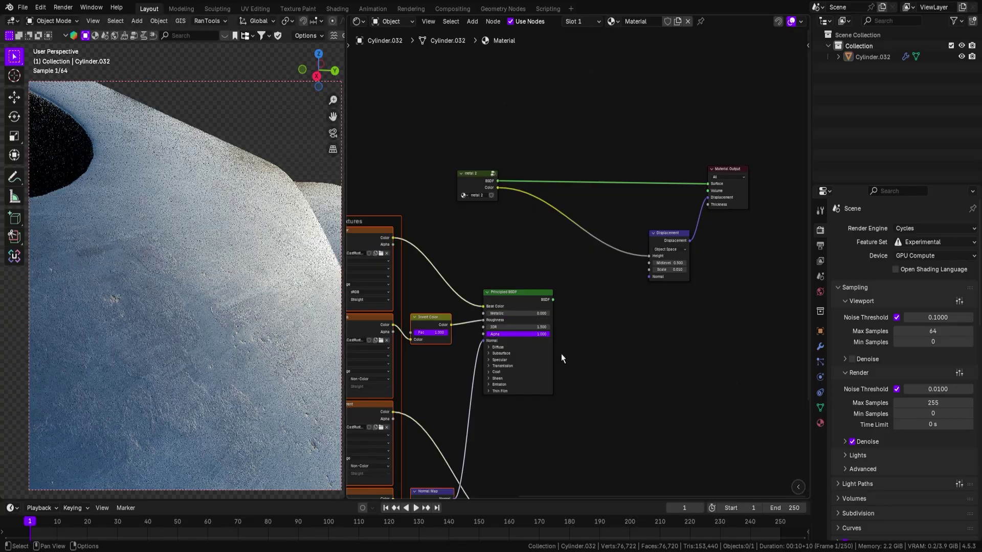
middle_drag(526, 345, 603, 286)
scroll(553, 263, up, 5)
scroll(553, 265, down, 11)
scroll(591, 343, up, 3)
Step: Delete the Displacement node from the imported rust texture setup
click(588, 344)
middle_drag(586, 344, 609, 335)
scroll(587, 337, down, 2)
scroll(587, 336, up, 3)
scroll(584, 338, down, 6)
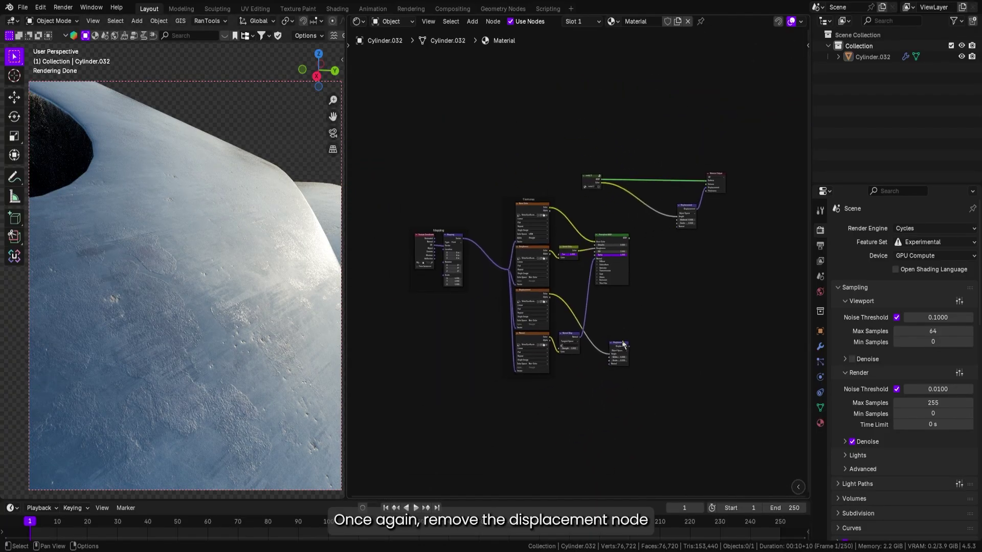
scroll(623, 345, up, 1)
scroll(608, 345, down, 1)
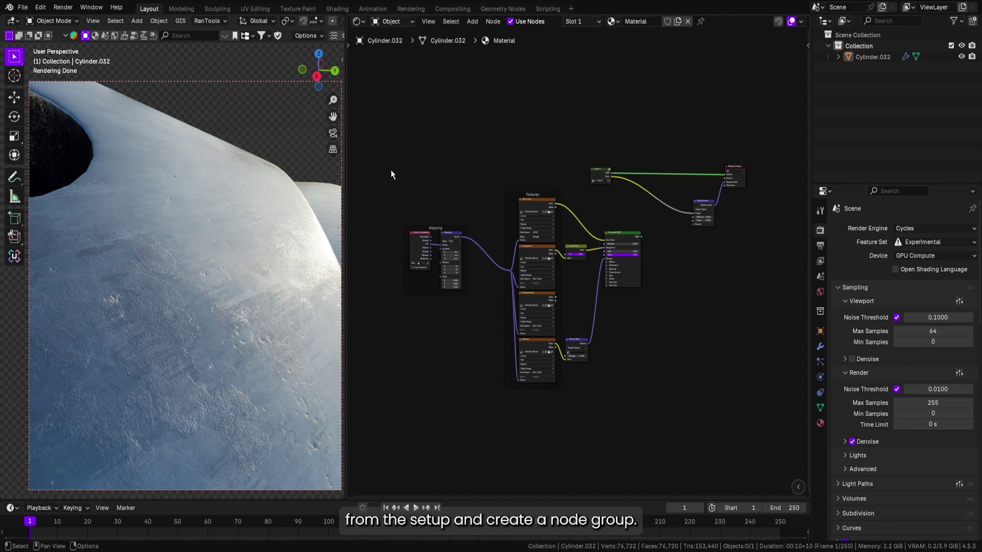
Step: Group the rust mapping, texture, Invert Color, Normal Map and Principled BSDF nodes into a new node group
drag(389, 157, 618, 396)
middle_drag(552, 267, 566, 236)
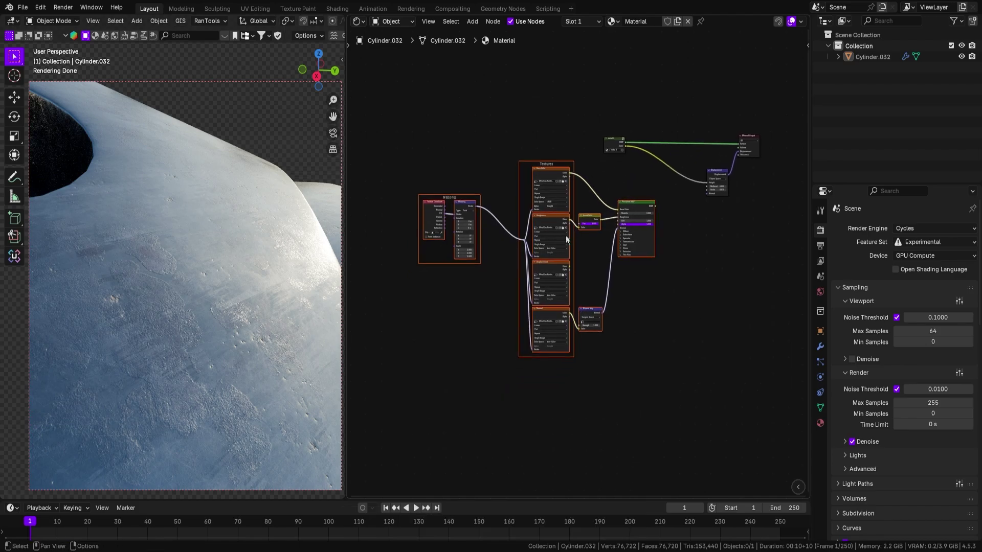
middle_drag(559, 271, 562, 277)
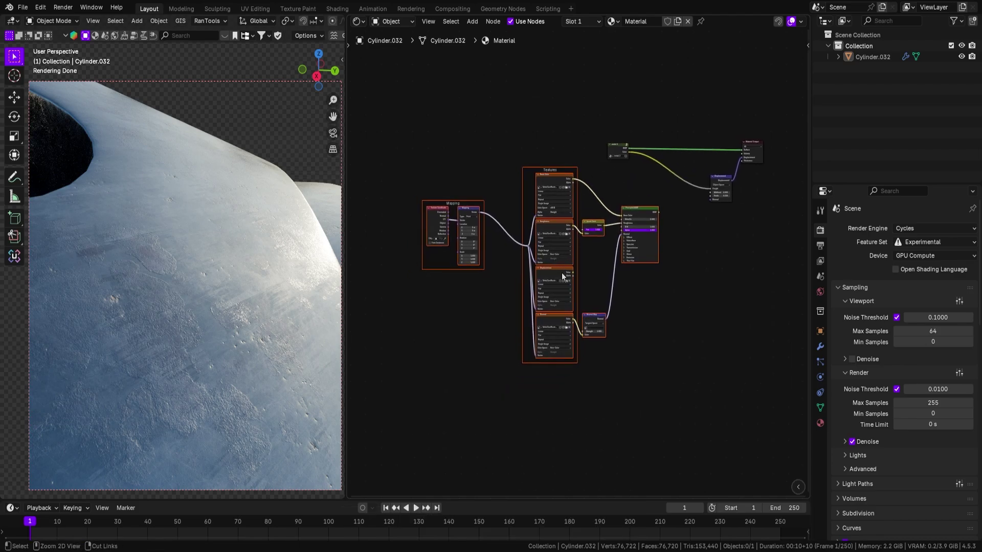
key(ctrl+g)
Step: Move the Group Output up beside the rust Principled BSDF, connect the BSDF output to it, and exit the group
scroll(562, 296, up, 10)
scroll(596, 316, down, 7)
middle_drag(632, 276, 506, 290)
scroll(660, 248, up, 6)
middle_drag(697, 236, 648, 233)
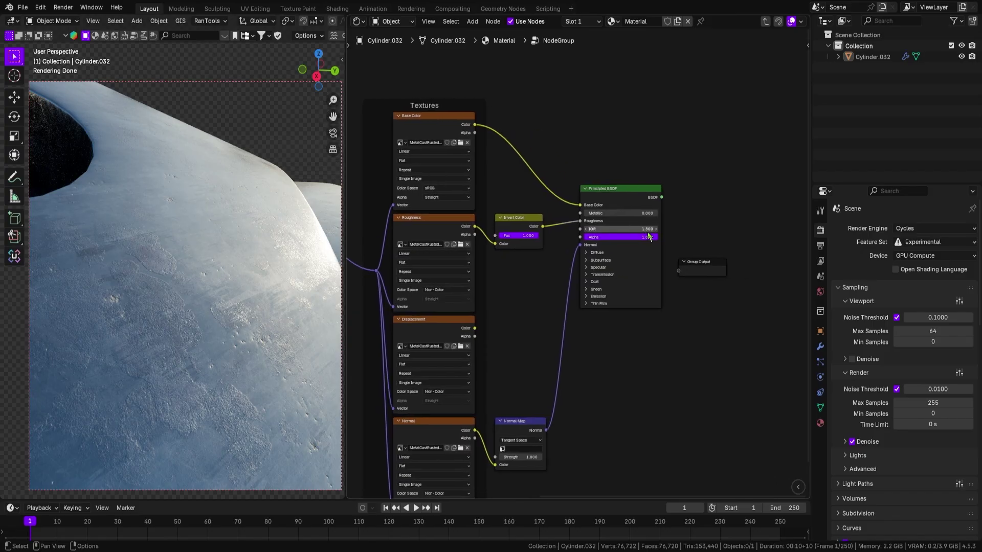
drag(698, 262, 705, 202)
key(Tab)
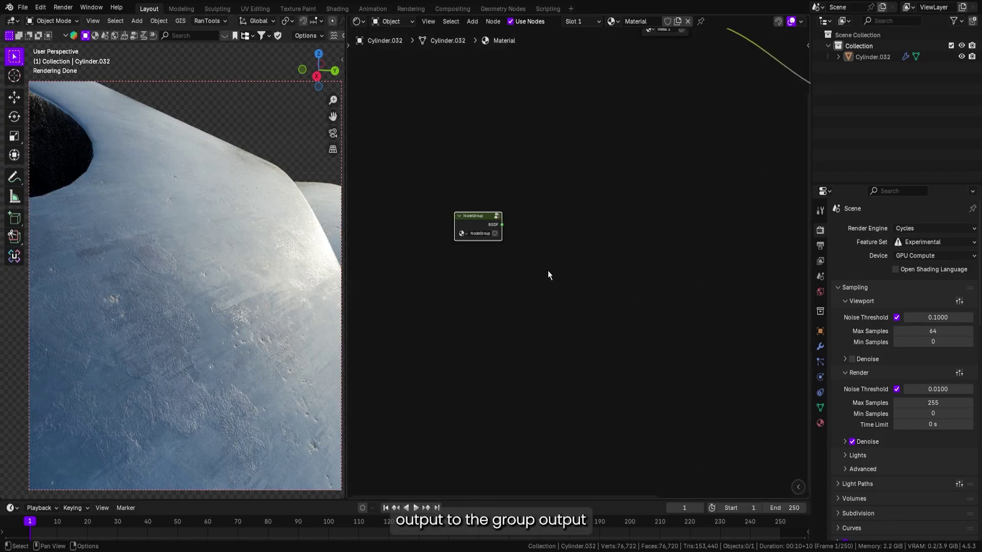
Step: Name the rust group "rust 2" and connect its Displacement texture's Color to a new Group Output socket
key(Tab)
middle_drag(542, 302, 540, 264)
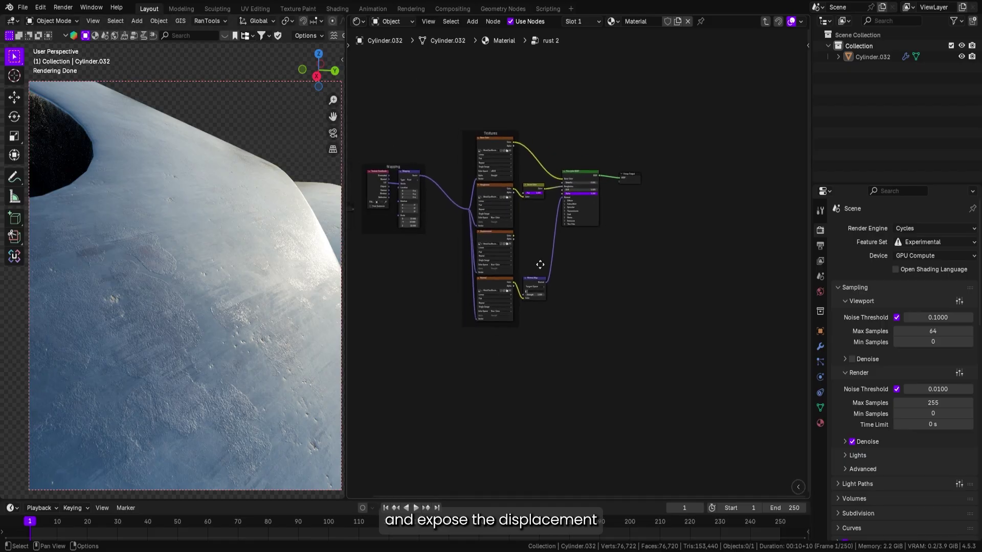
scroll(540, 264, up, 4)
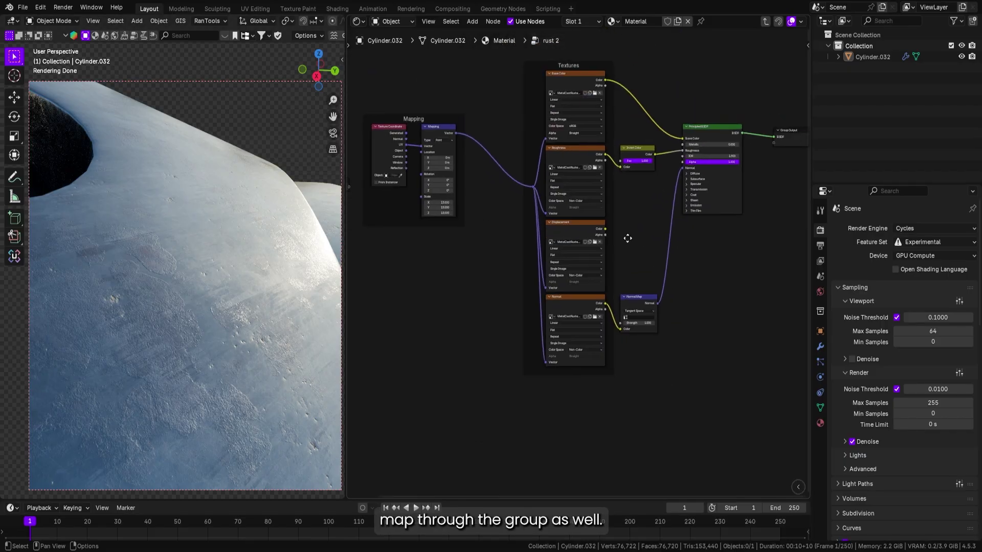
middle_drag(627, 238, 539, 281)
scroll(504, 274, up, 2)
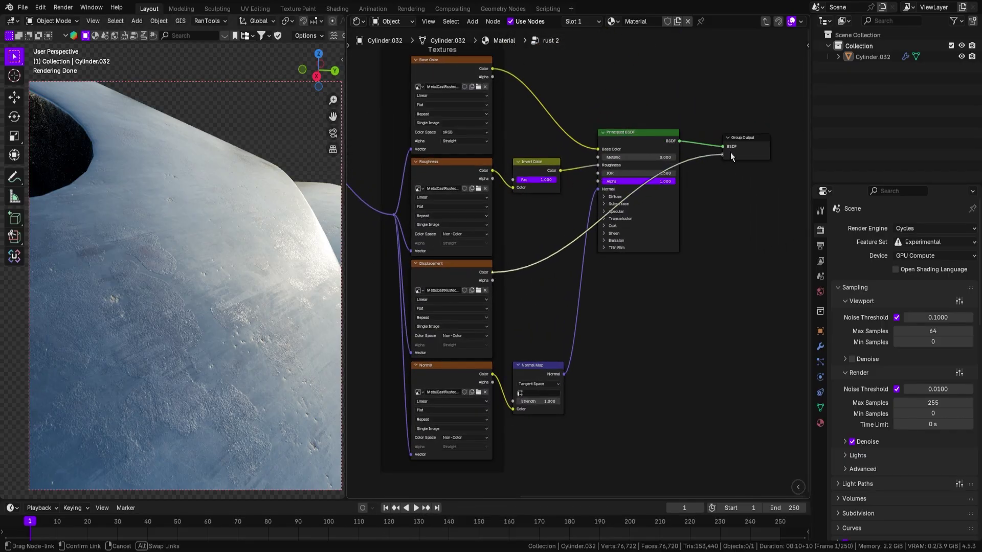
drag(730, 153, 723, 154)
key(Tab)
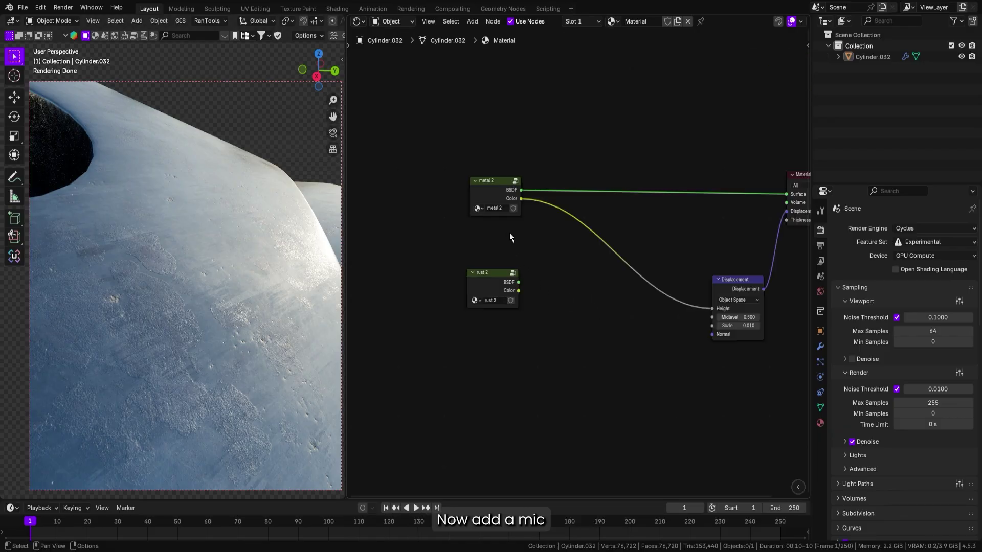
Step: Combine the metal 2 and rust 2 shaders with a Mix Shader into the Material Output, and move rust 2 closer below metal 2
ctrl+shift+right_drag(481, 193, 483, 281)
click(572, 308)
middle_drag(583, 325, 533, 364)
drag(519, 268, 609, 216)
click(527, 185)
scroll(553, 280, down, 2)
scroll(583, 319, up, 1)
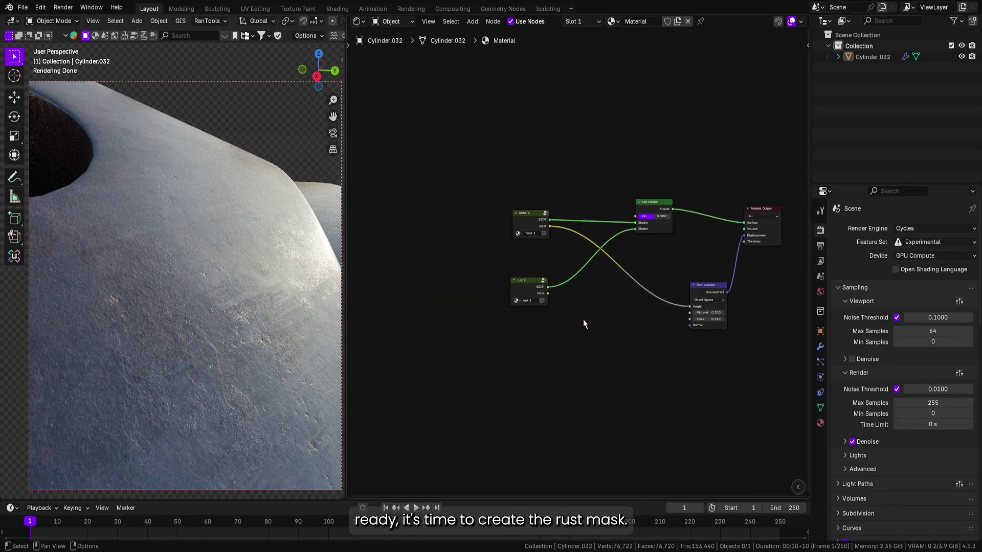
drag(538, 300, 541, 281)
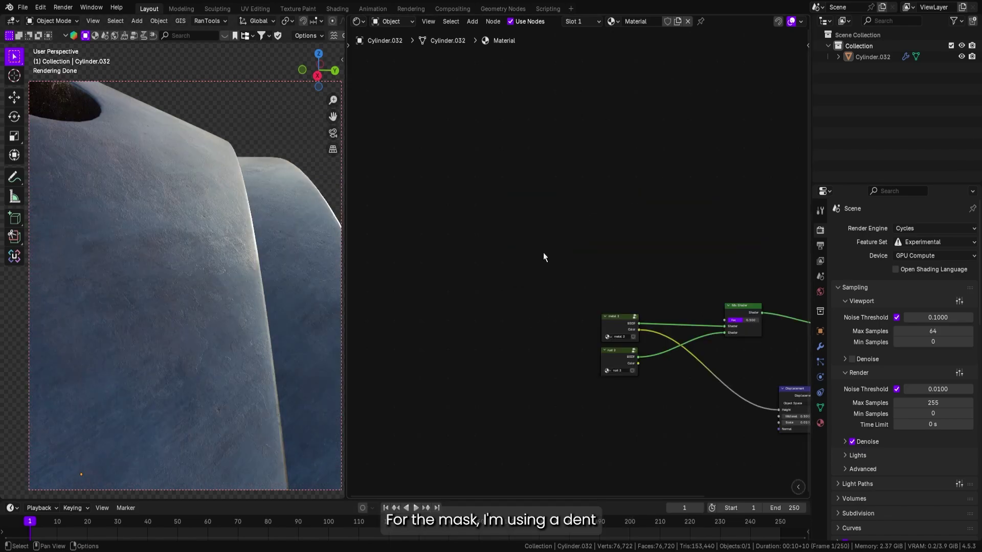
Step: Add a Dent Noise node for the rust mask and place it above the metal 2 and rust 2 groups
key(shift+a)
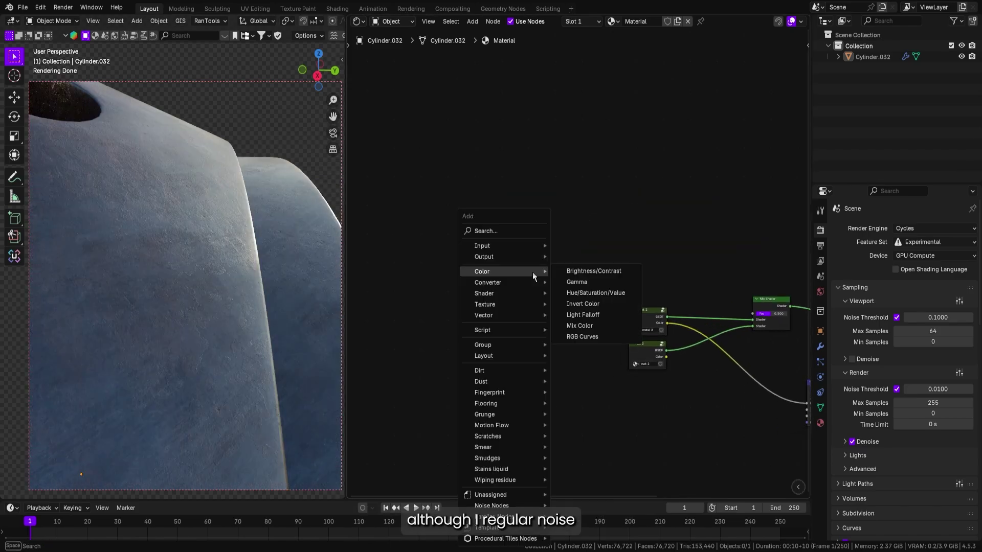
text(dent)
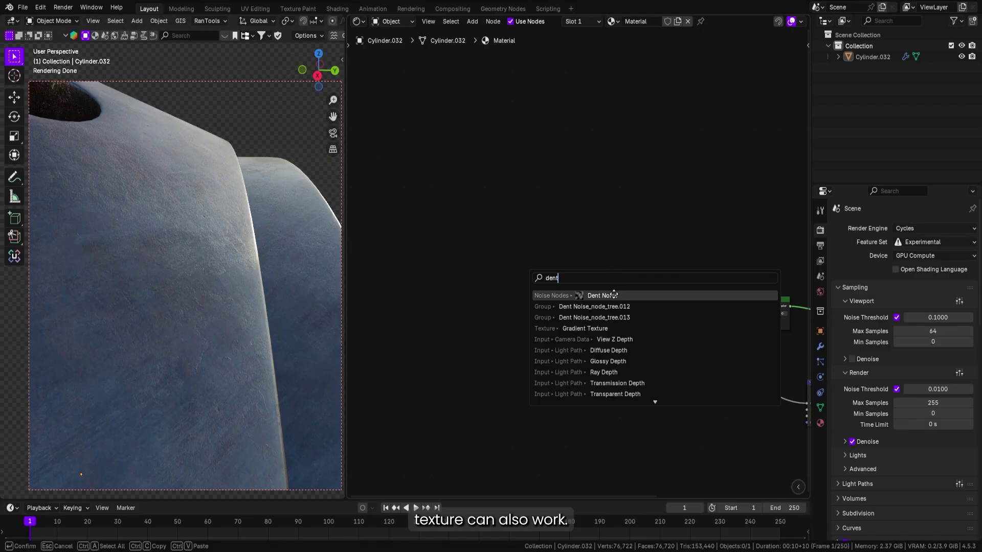
click(614, 296)
click(559, 304)
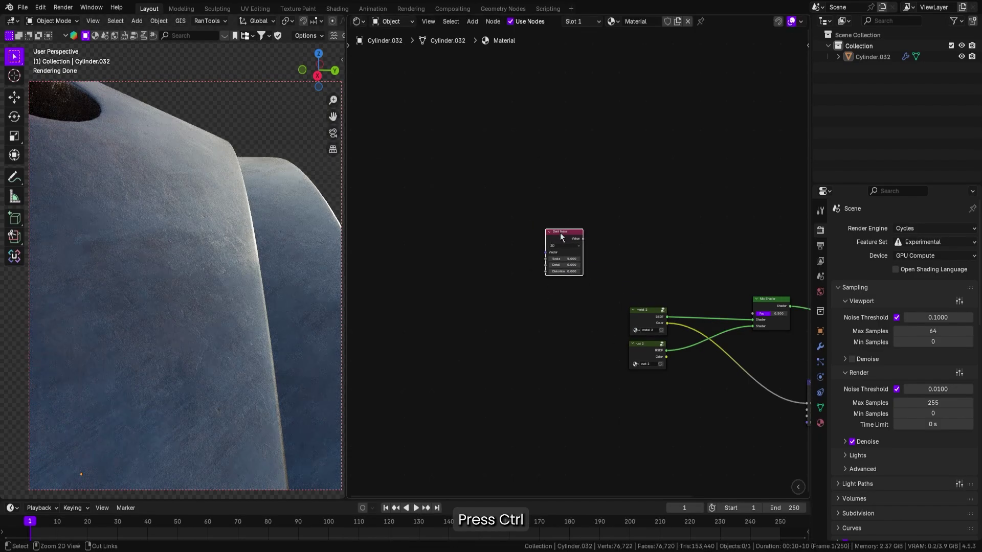
Step: Add Texture Coordinate and Mapping nodes before the Dent Noise and connect the UV output to the Mapping node's Vector
key(ctrl+t)
scroll(503, 272, up, 2)
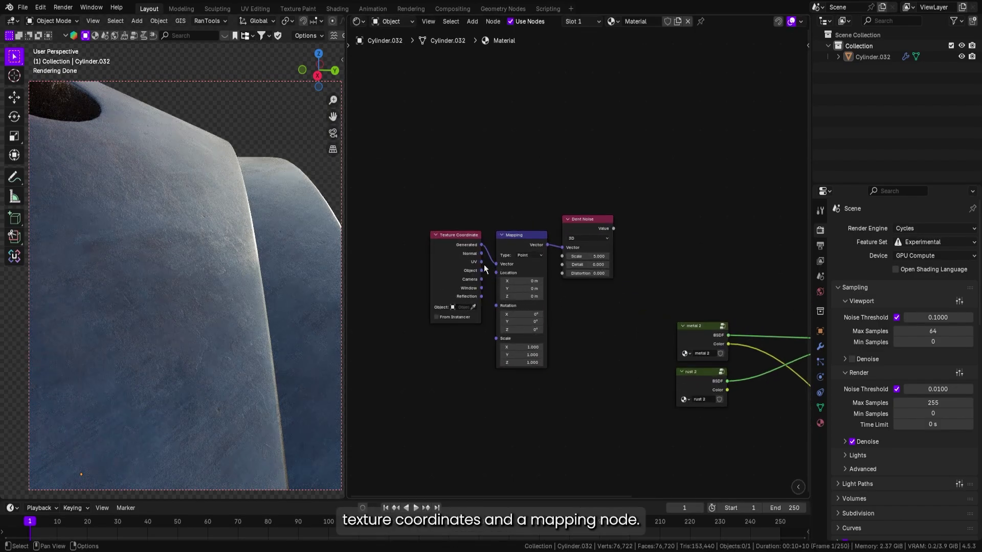
middle_drag(652, 292, 594, 327)
scroll(593, 327, down, 4)
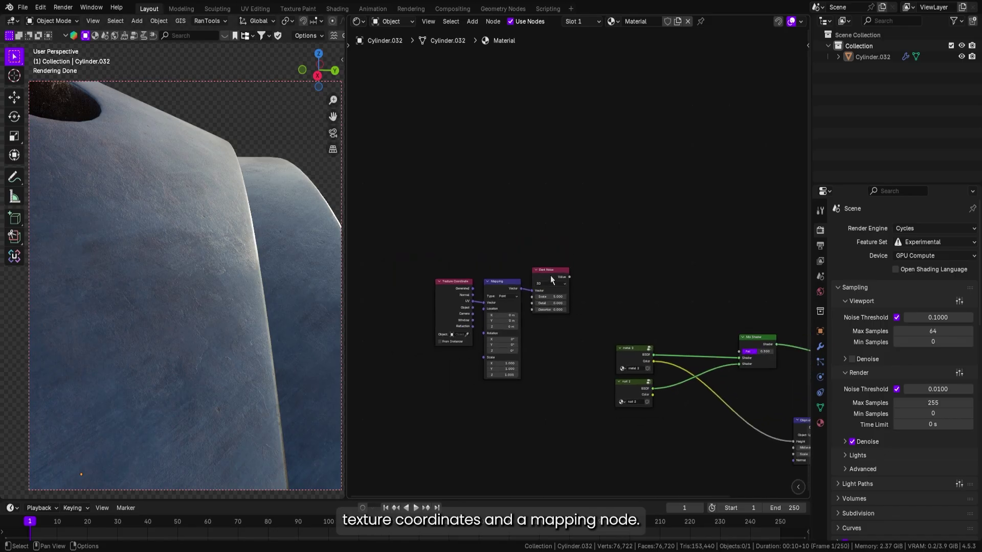
Step: Preview the Dent Noise value on the model through the Material Output and bring the whole part into view
click(550, 275)
scroll(585, 273, up, 2)
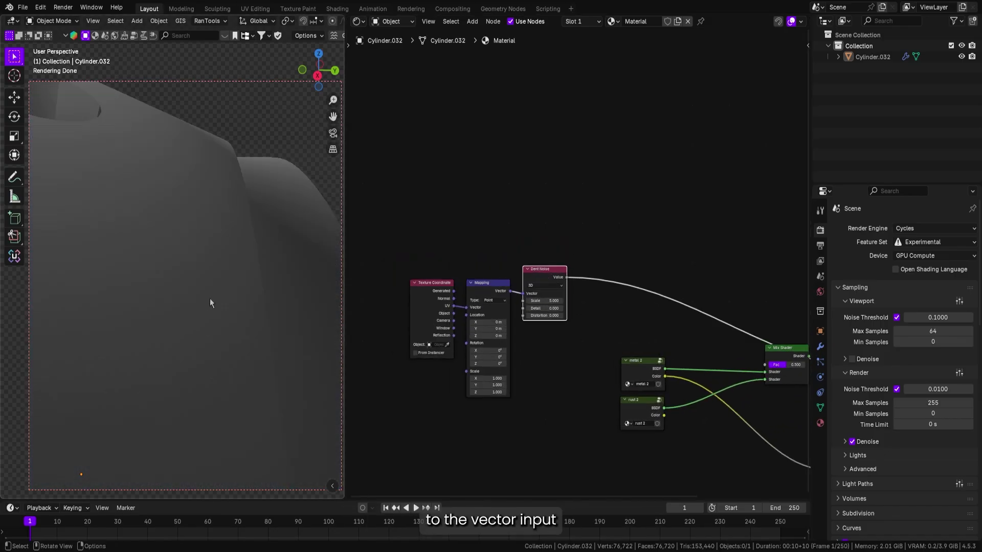
scroll(209, 298, down, 3)
middle_drag(210, 298, 163, 279)
scroll(602, 236, up, 2)
Step: Insert a Color Ramp on the link after the Dent Noise and move its white stop to position 0.136
middle_drag(602, 236, 564, 213)
key(shift+a)
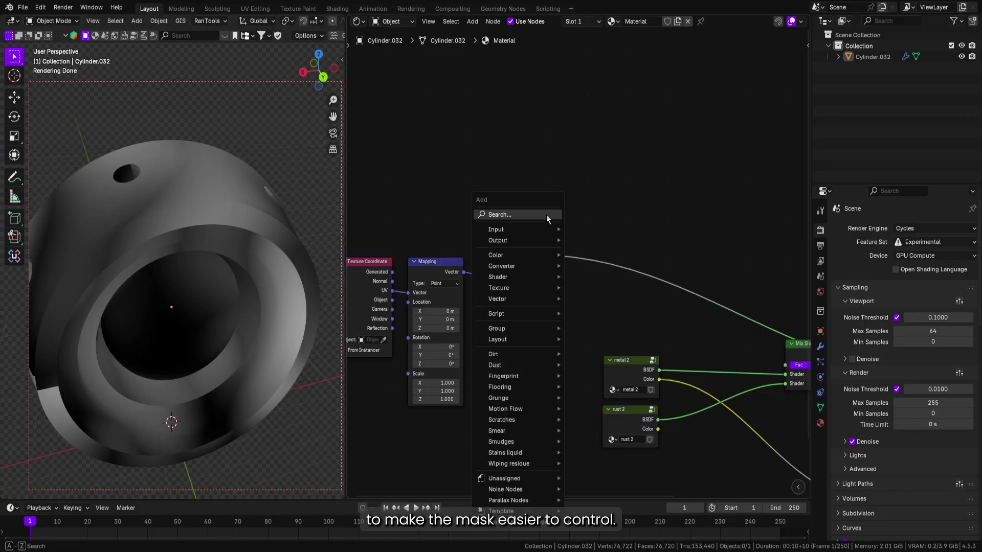
text(color ramp)
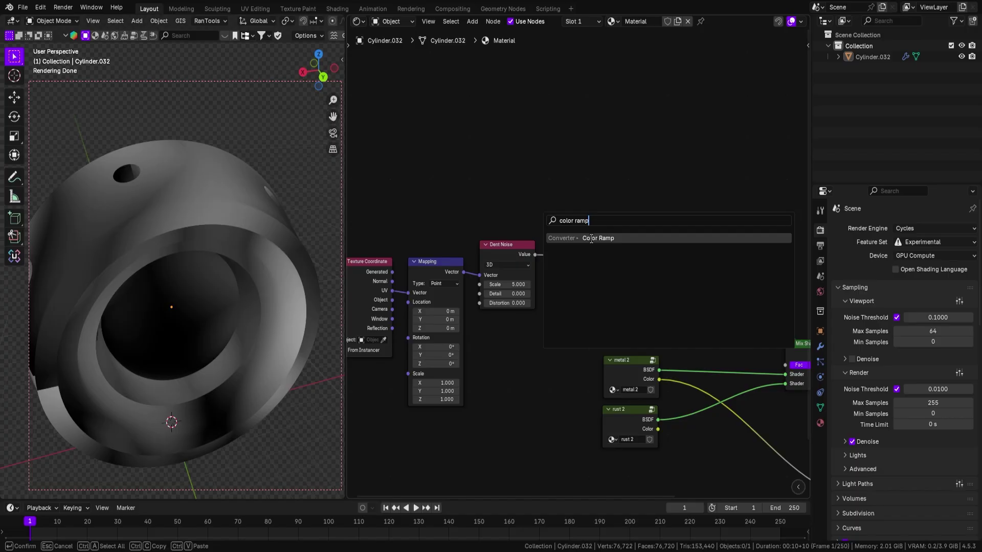
click(591, 238)
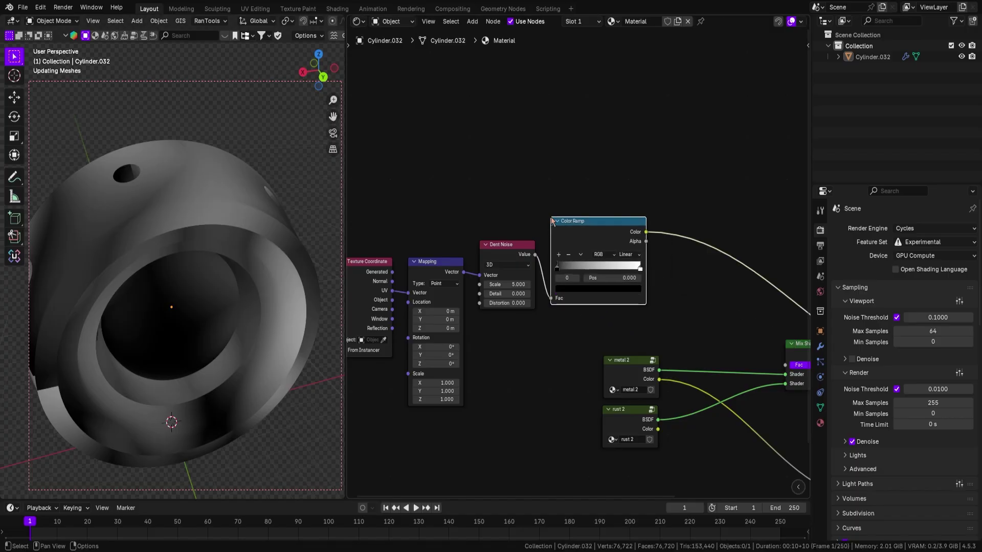
scroll(571, 235, up, 1)
click(551, 289)
drag(551, 275, 555, 272)
drag(648, 277, 564, 276)
Step: Set the Dent Noise Scale to 10 and Detail to 6
click(493, 292)
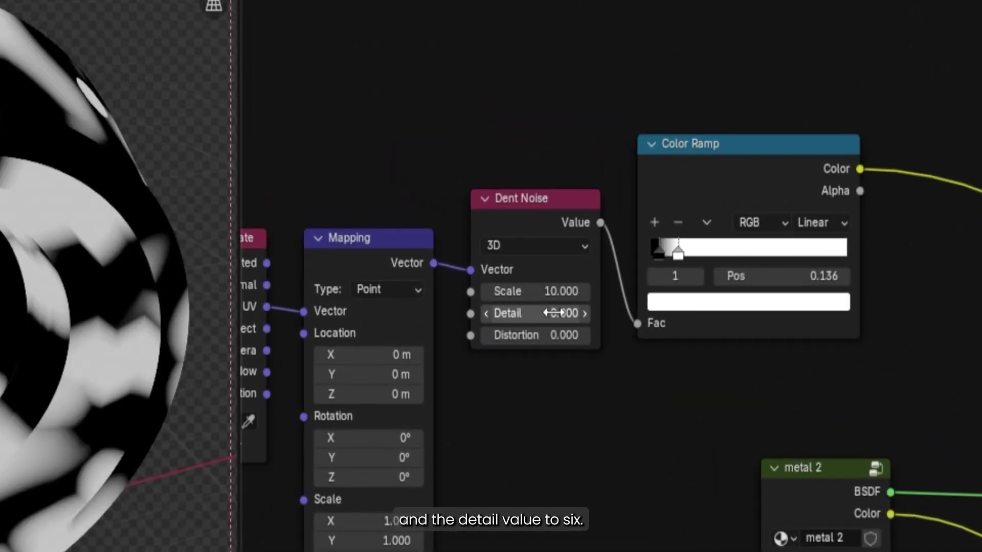
text(6)
key(Return)
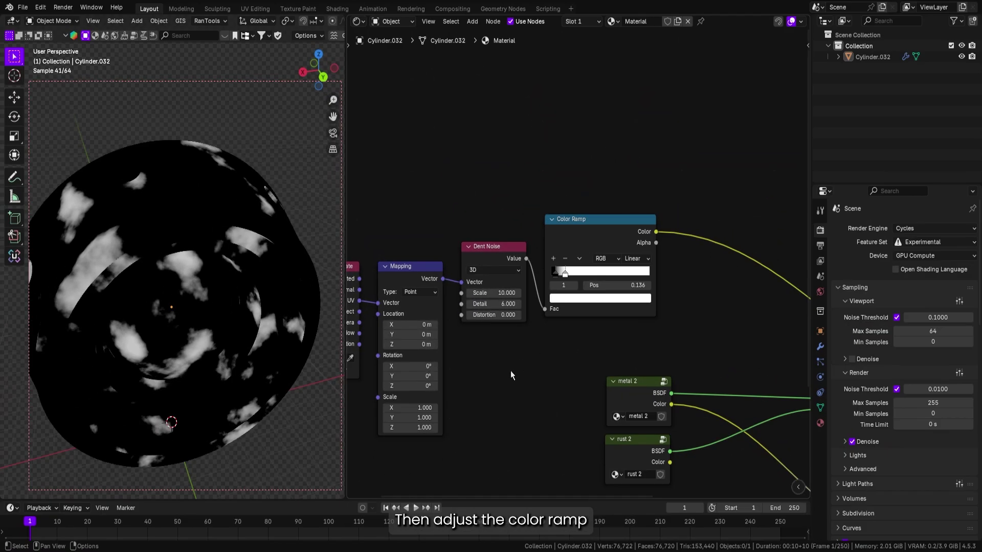
Step: Adjust the mask pattern by moving the Color Ramp's white stop to position 0.041
middle_drag(83, 225, 231, 223)
scroll(233, 223, up, 4)
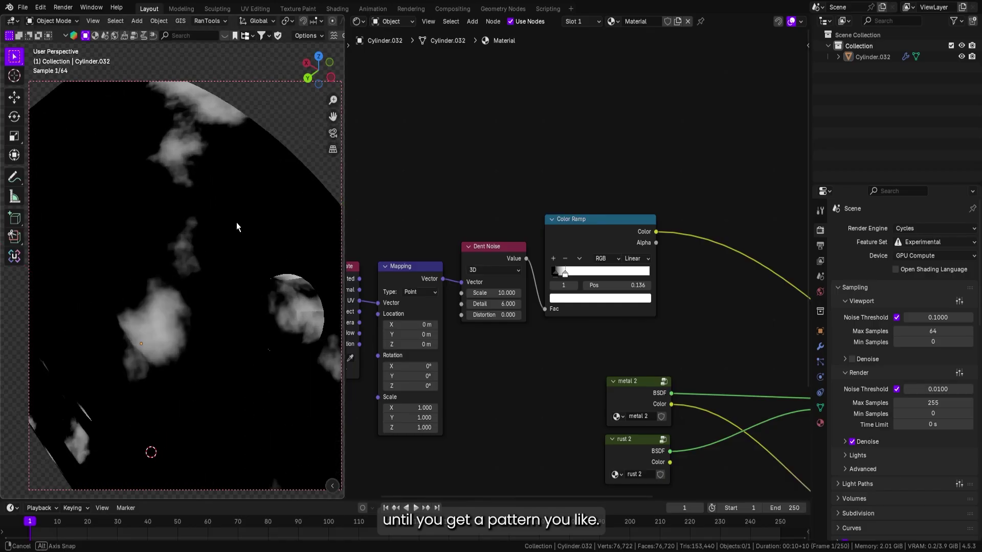
scroll(562, 276, up, 3)
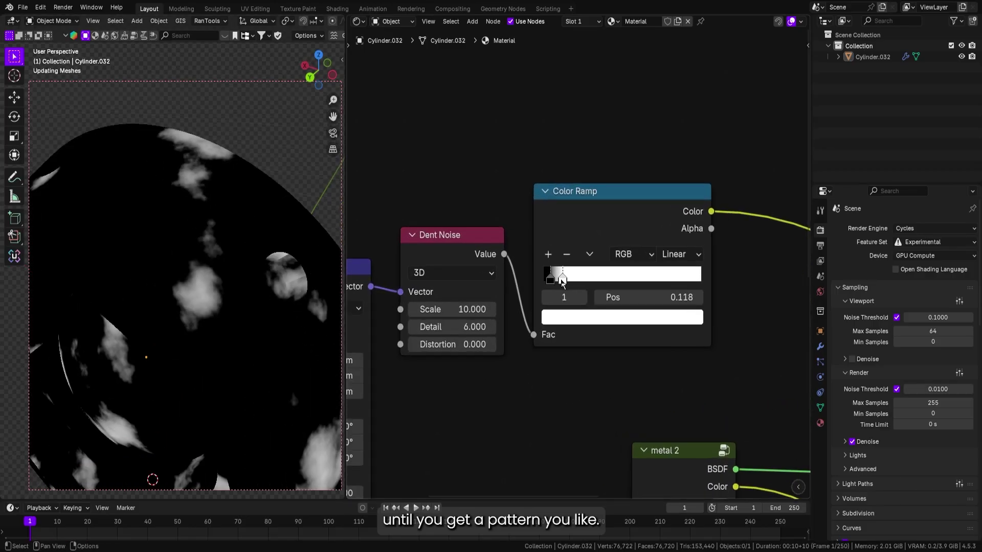
drag(564, 279, 550, 281)
scroll(225, 281, down, 5)
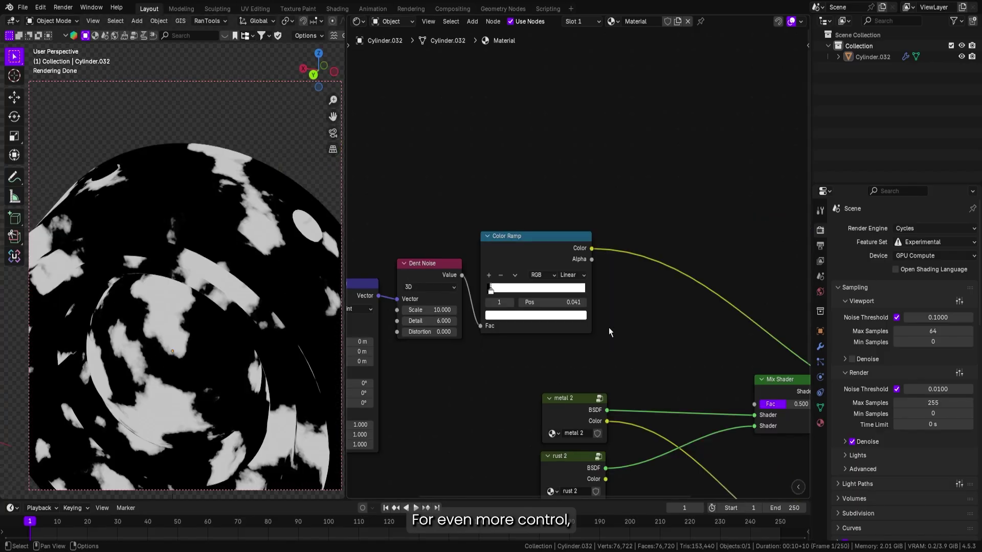
Step: Insert a Map Range node on the link after the Color Ramp
scroll(646, 226, up, 2)
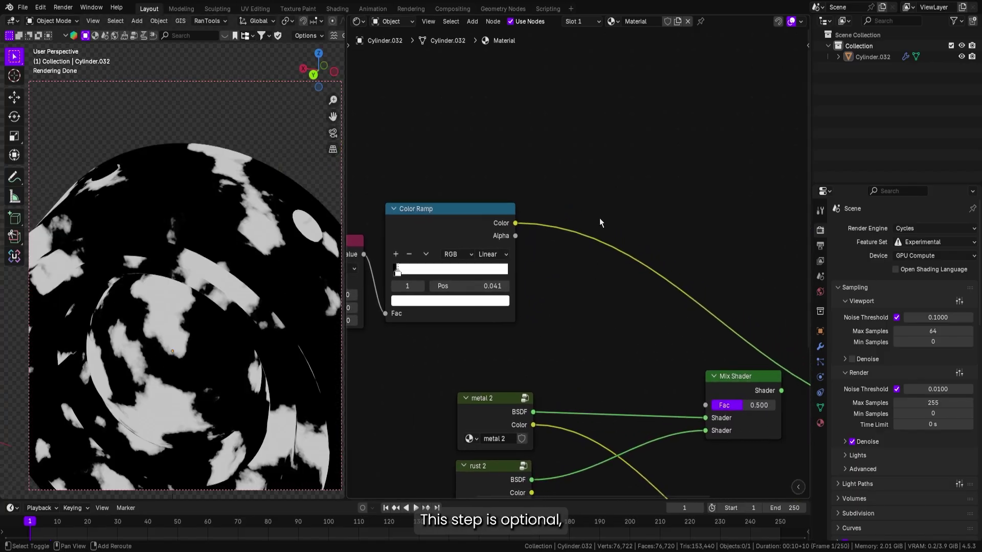
key(shift+a)
click(601, 218)
text(map)
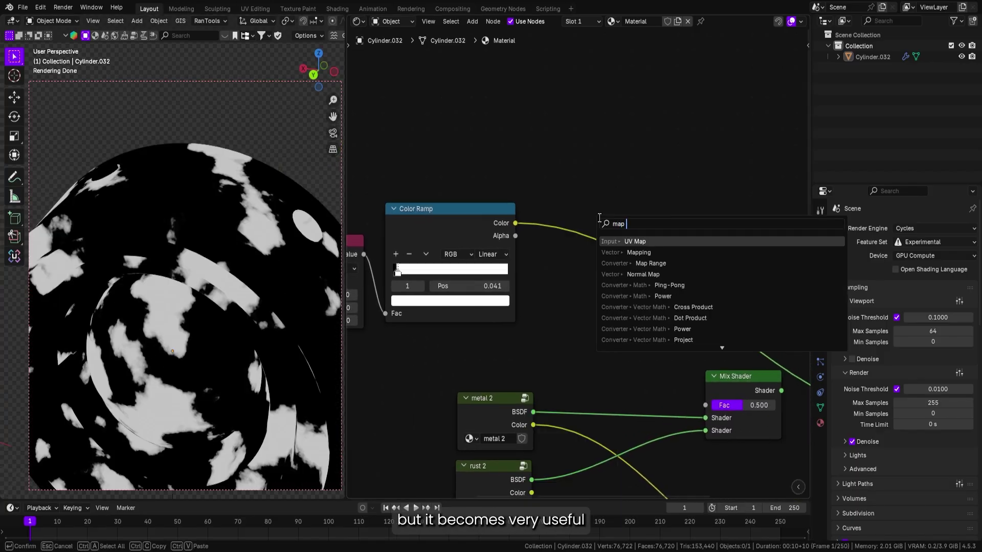
text( ran)
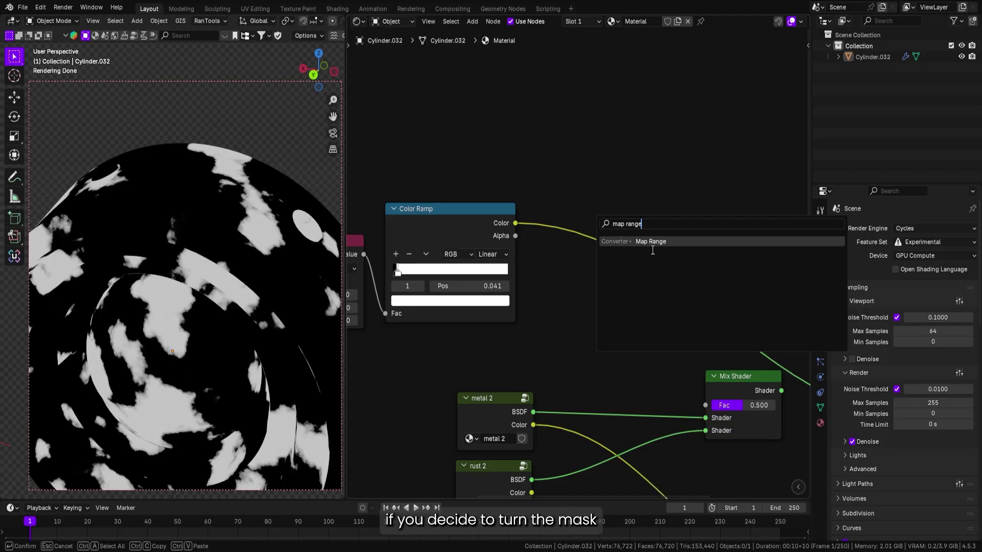
text(ge)
key(Return)
click(627, 300)
scroll(628, 301, up, 1)
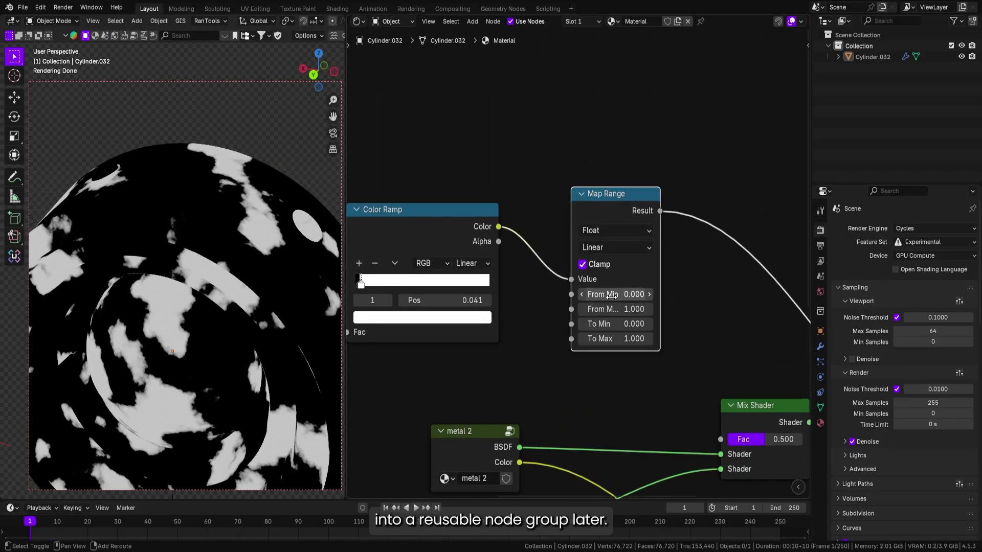
Step: Turn off Clamp on the Map Range and try a To Max of 0.650
mouse_move(616, 294)
mouse_down()
mouse_move(654, 294)
mouse_move(613, 294)
mouse_up()
click(582, 263)
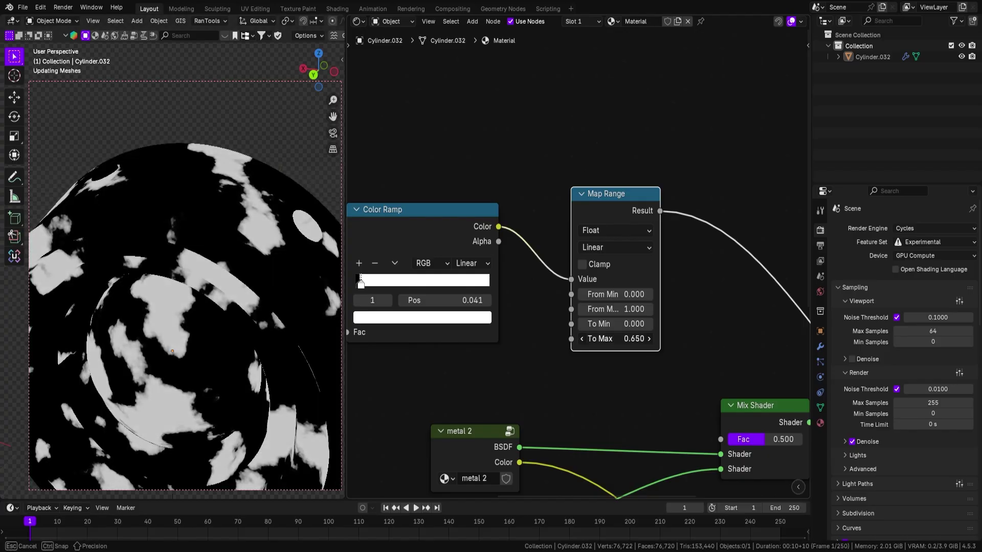
mouse_move(220, 241)
middle_down()
mouse_move(228, 229)
mouse_move(204, 246)
middle_up()
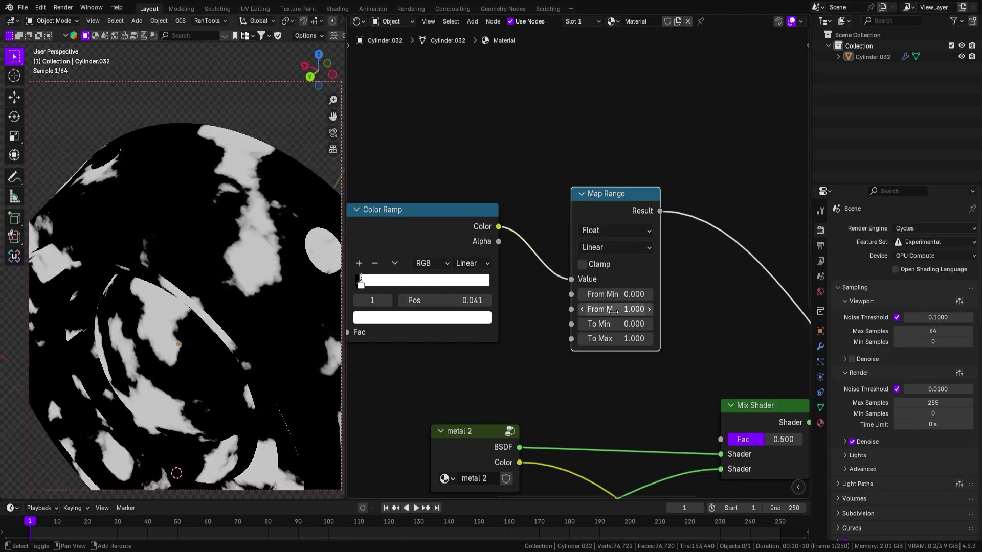
Step: Move the Color Ramp's black stop to position 0.027
scroll(547, 397, up, 3)
drag(515, 288, 519, 284)
scroll(519, 284, down, 3)
middle_drag(716, 358, 562, 368)
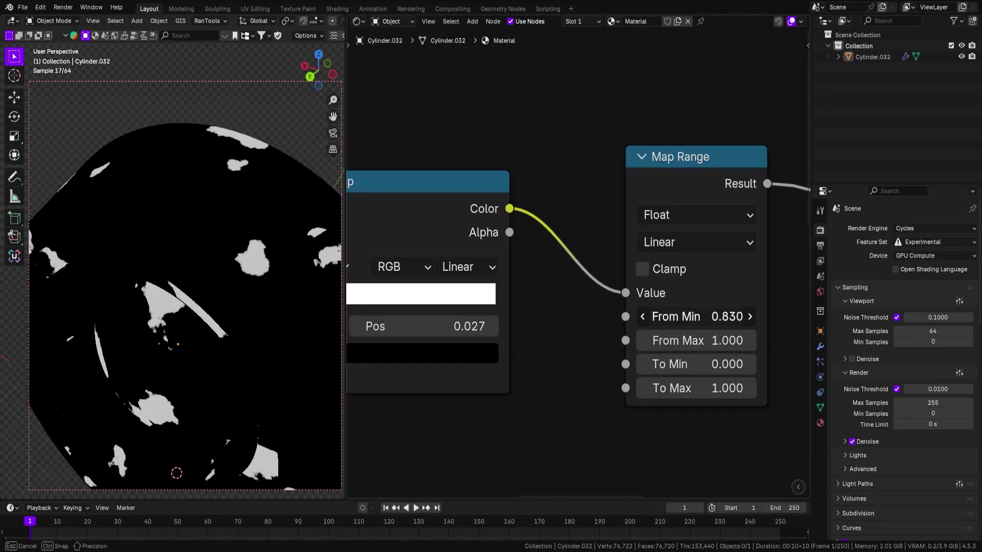
Step: Try a From Min of 0.830 and a different To Max on the Map Range, and turn Clamp back on
scroll(613, 427, up, 2)
click(642, 269)
drag(680, 317, 711, 340)
key(Escape)
key(Escape)
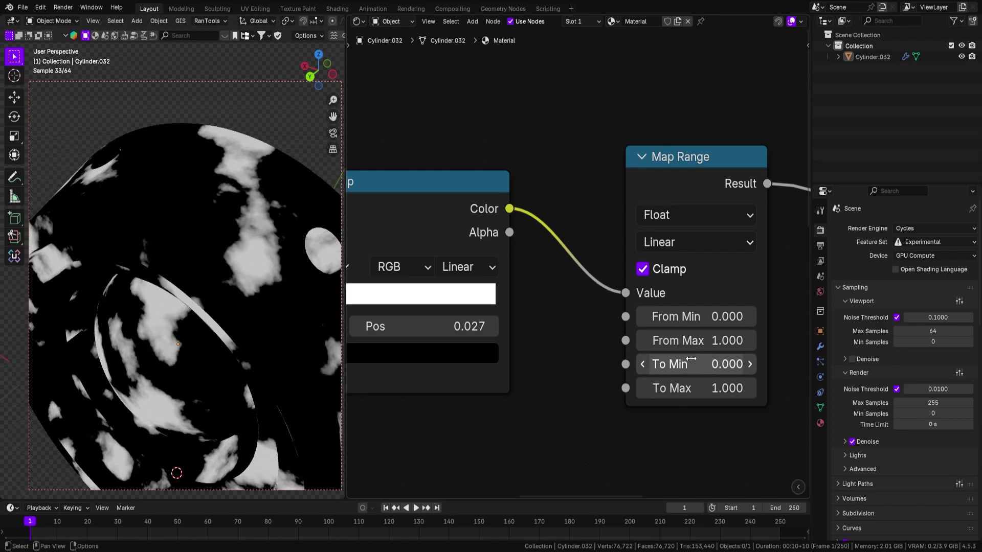
drag(716, 388, 685, 389)
key(Escape)
Step: Connect the Map Range Result to the Mix Shader's Fac and preview the Mix Shader through the Material Output
scroll(567, 387, down, 3)
middle_drag(566, 387, 597, 304)
drag(669, 326, 686, 328)
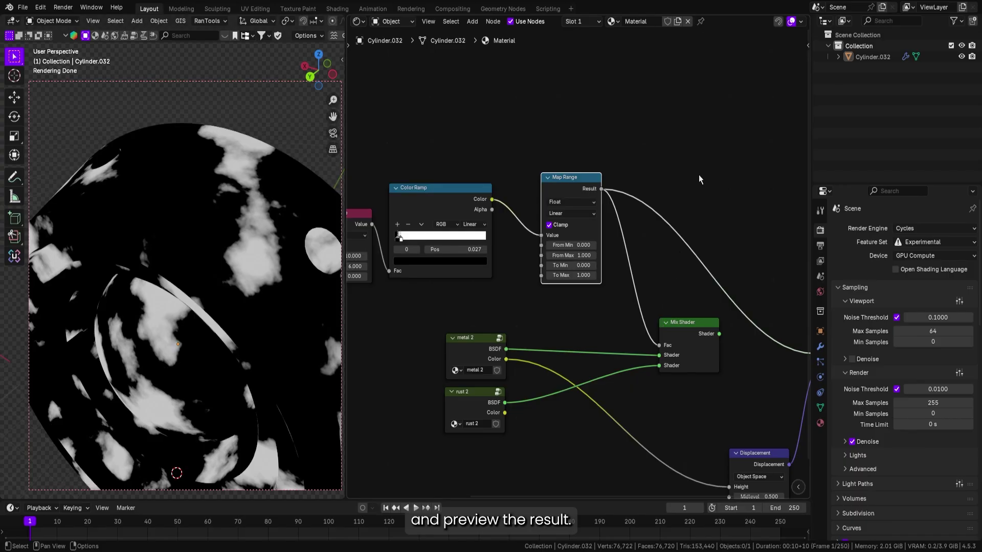
middle_drag(700, 179, 656, 132)
ctrl+shift+click(651, 293)
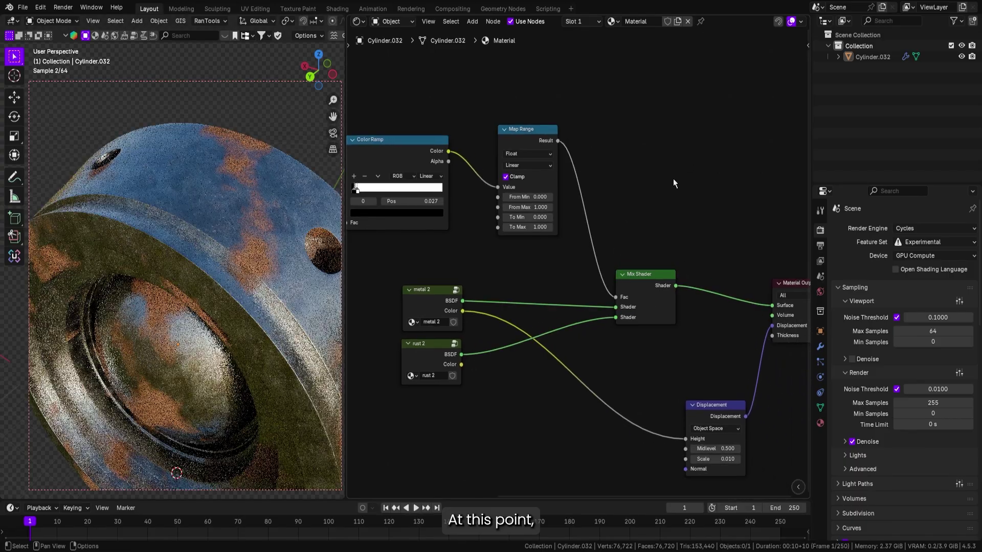
Step: Raise the Map Range To Max to 4.230 to increase the contrast of the rust patches
middle_drag(127, 276, 178, 281)
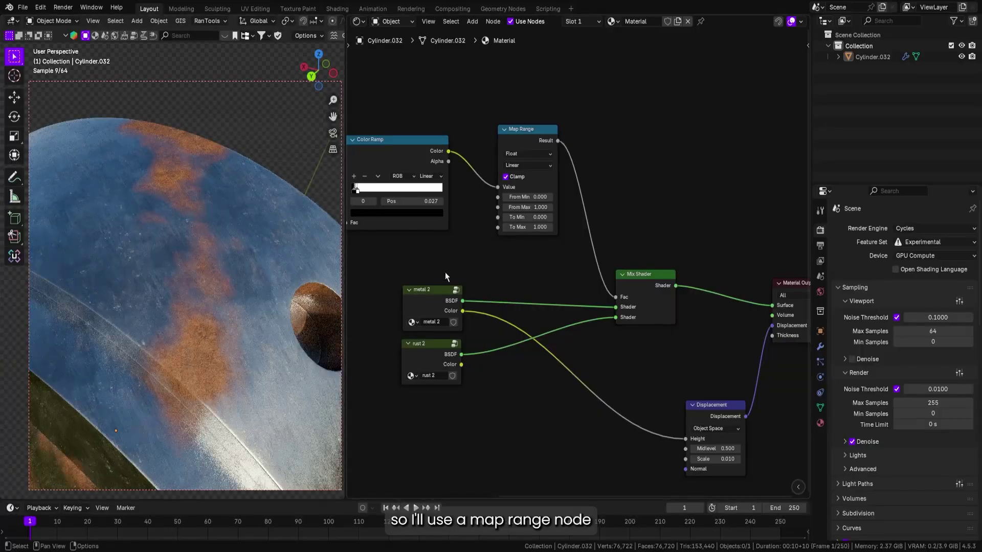
scroll(560, 246, up, 3)
drag(560, 244, 588, 244)
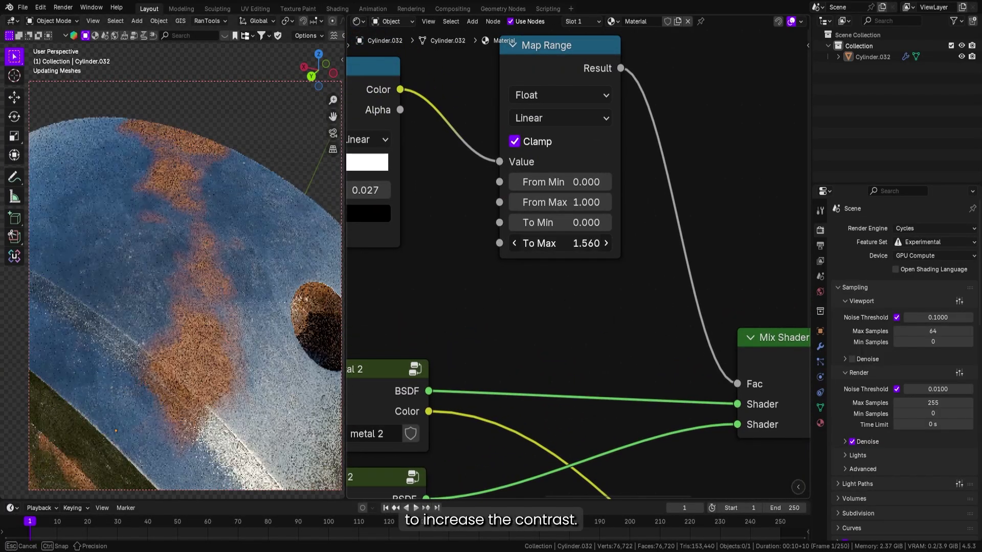
mouse_move(711, 243)
mouse_down()
mouse_move(742, 243)
mouse_move(723, 243)
mouse_up()
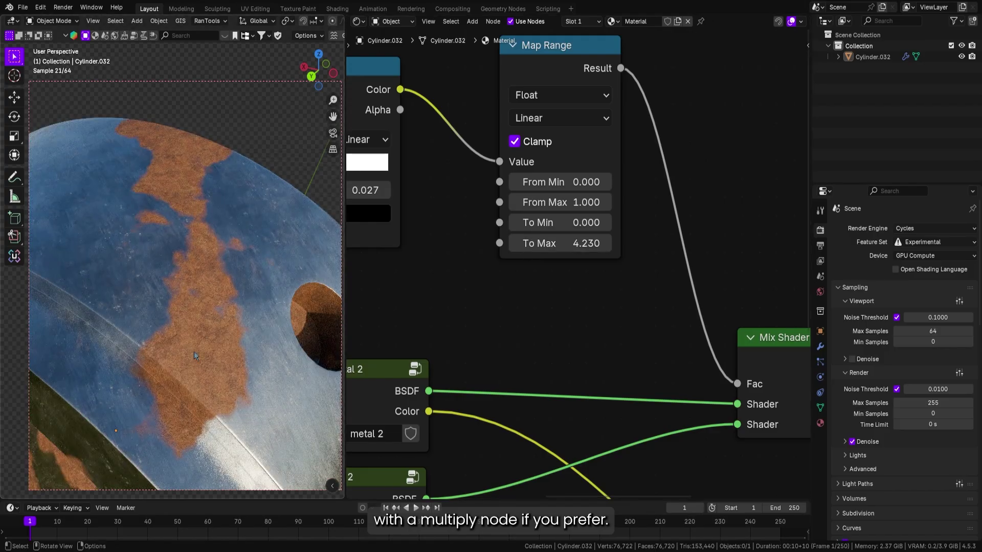
Step: Preview the Map Range mask, reset its To Max to the default, and set it to 4
ctrl+shift+click(511, 253)
middle_drag(509, 303, 496, 338)
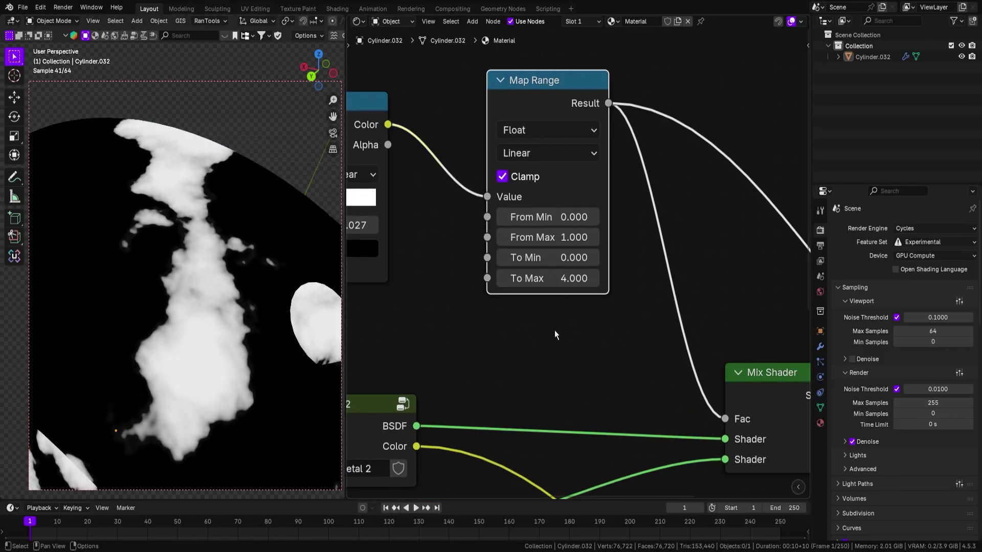
key(BackSpace)
mouse_move(538, 237)
mouse_down()
mouse_move(517, 237)
mouse_move(538, 238)
mouse_up()
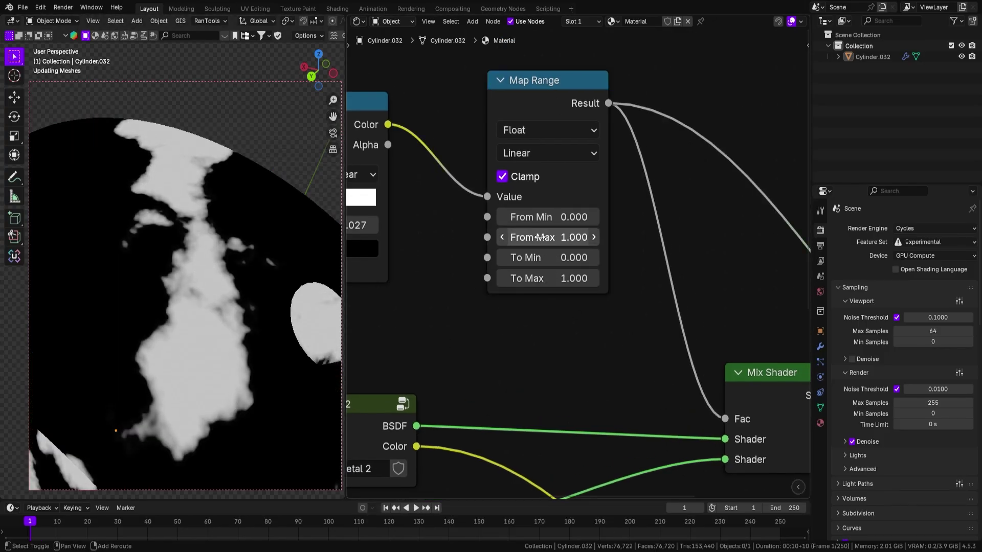
click(532, 279)
text(4)
key(Return)
Step: Preview the Mix Shader again and examine the rust patches on the metal around the hole up close
scroll(554, 331, down, 3)
ctrl+shift+click(685, 381)
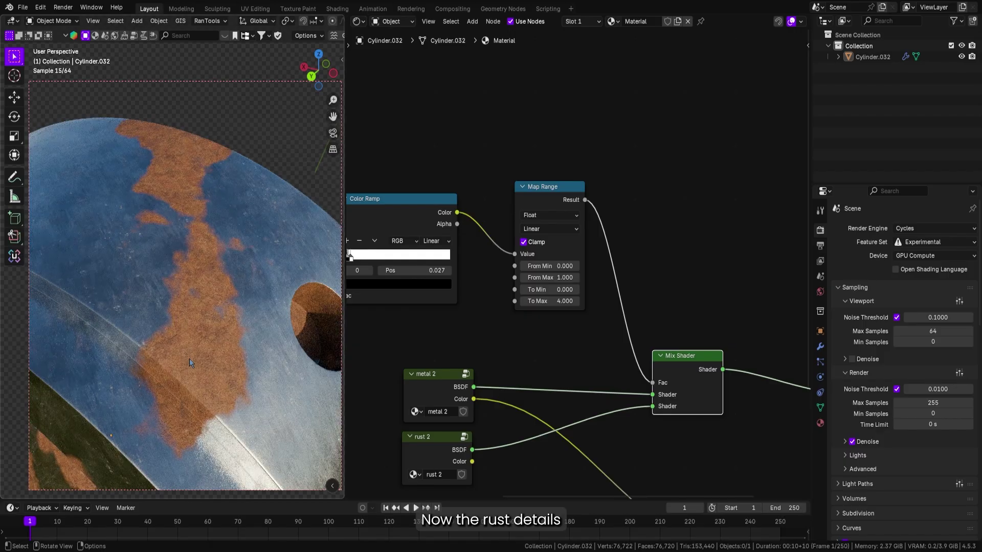
middle_drag(189, 363, 199, 272)
scroll(162, 381, up, 3)
scroll(152, 252, up, 5)
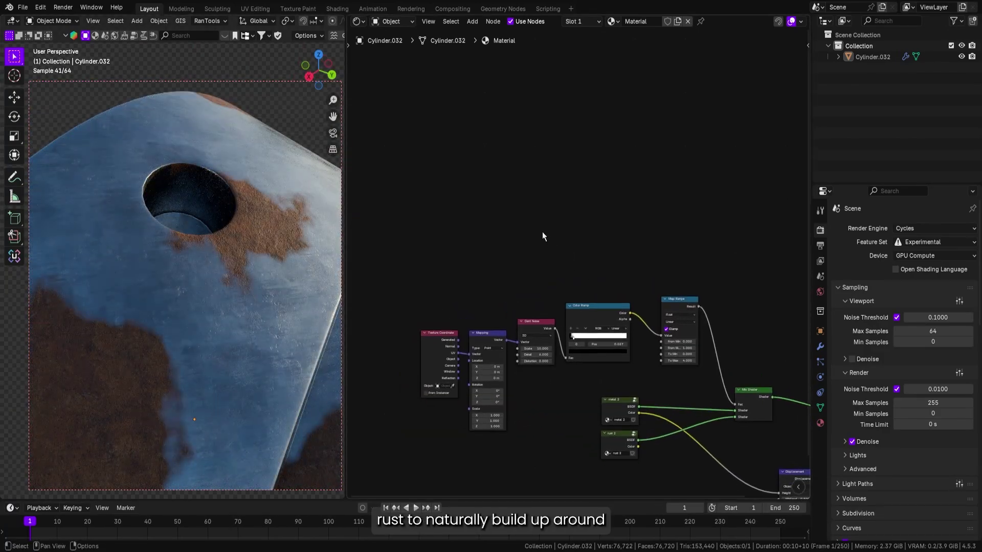
Step: Add an Ambient Occlusion node and place it above the Dent Noise
key(shift+a)
text(amb)
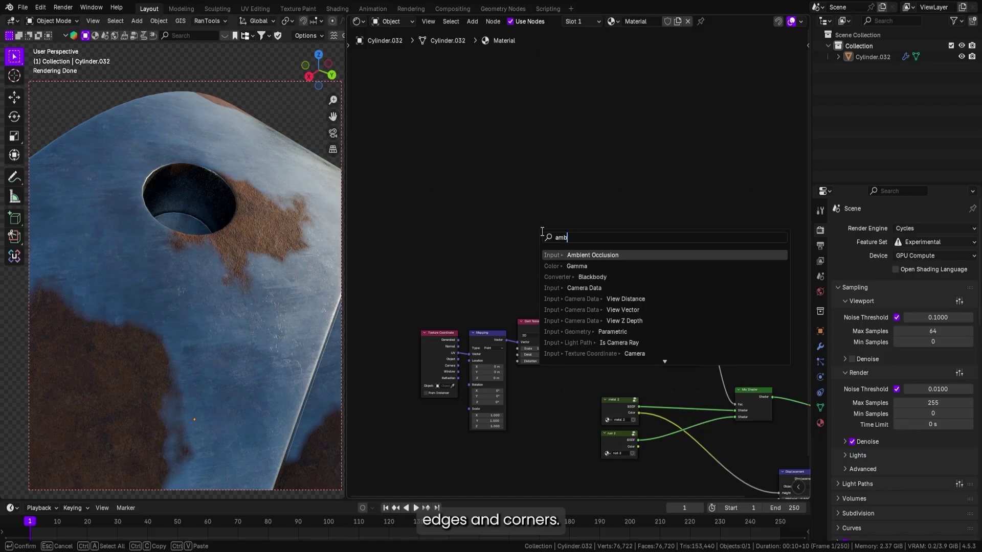
text(ien)
key(Return)
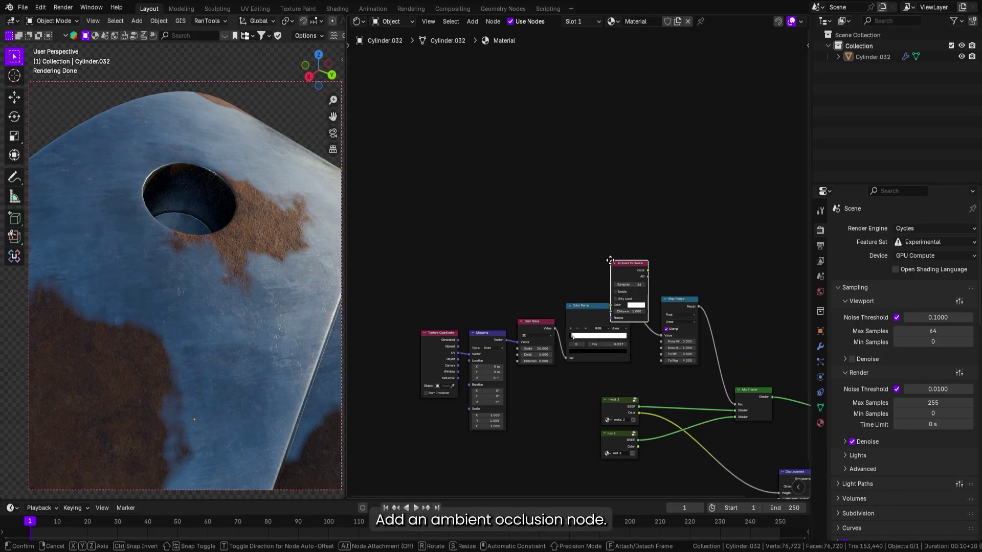
scroll(521, 219, up, 2)
click(521, 219)
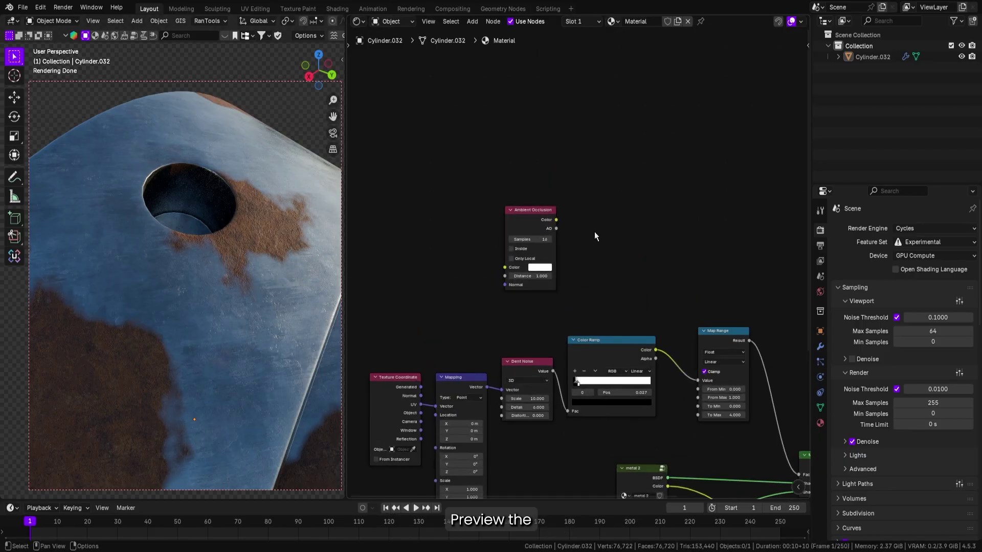
Step: Preview the Ambient Occlusion node's Color through the Material Output and enable its Inside option
scroll(581, 241, down, 2)
ctrl+shift+click(523, 231)
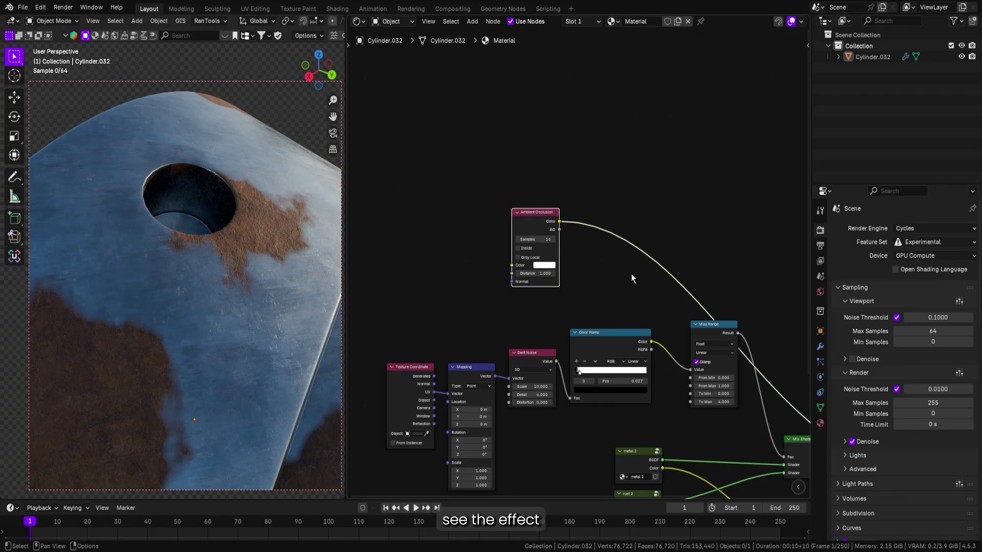
scroll(602, 269, up, 1)
click(496, 243)
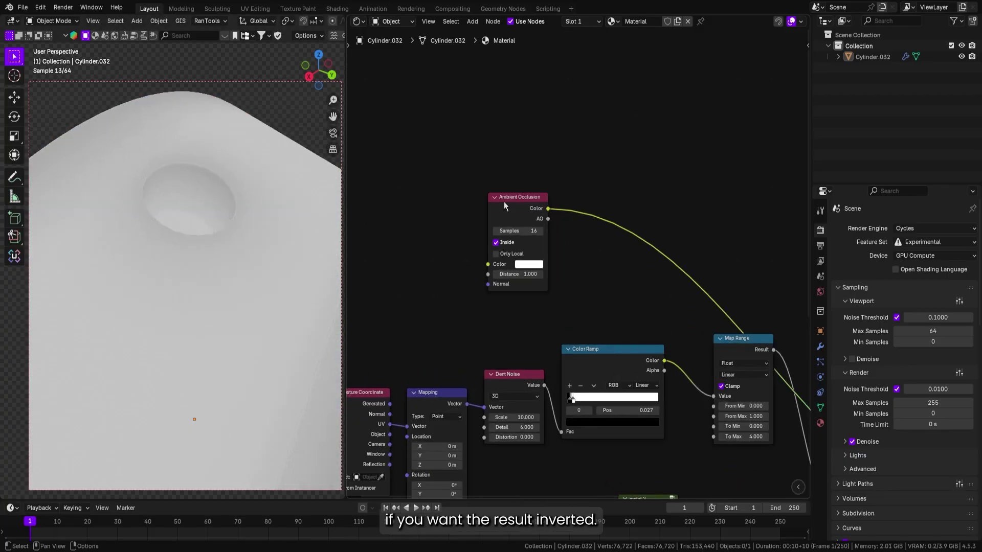
Step: Set the Ambient Occlusion Distance to 0.3
scroll(559, 191, up, 1)
drag(508, 276, 498, 275)
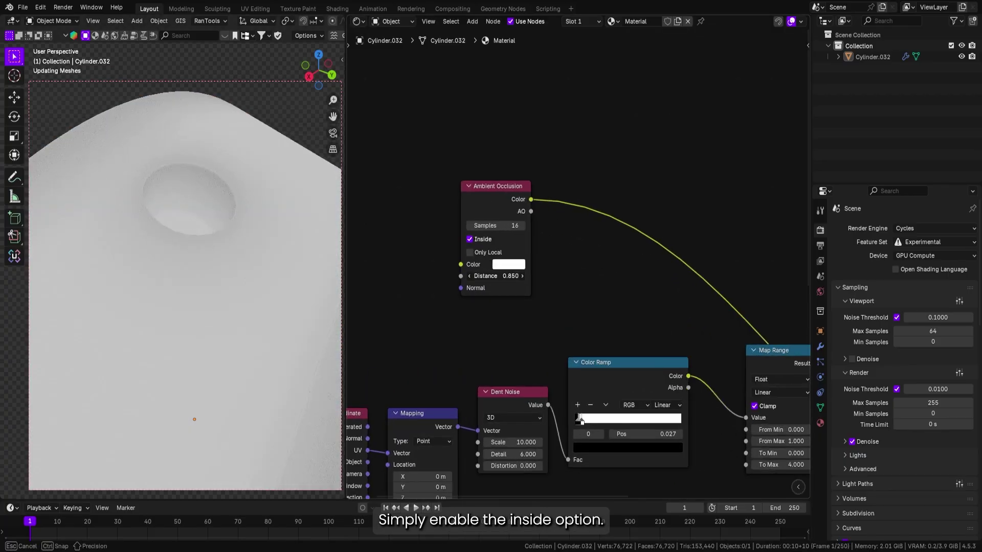
click(493, 277)
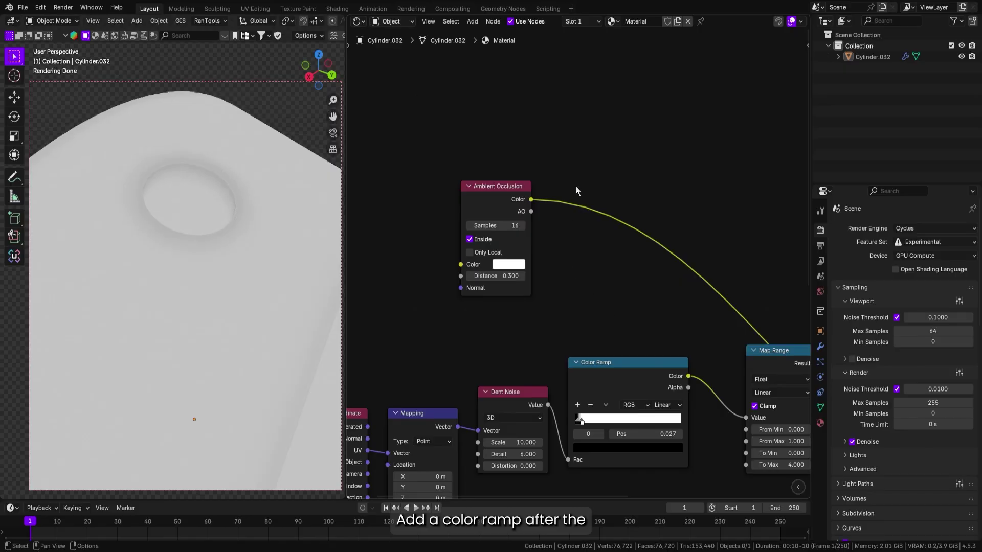
Step: Add a Color Ramp node on the link right after the Ambient Occlusion node's Color output
key(shift+a)
text(col)
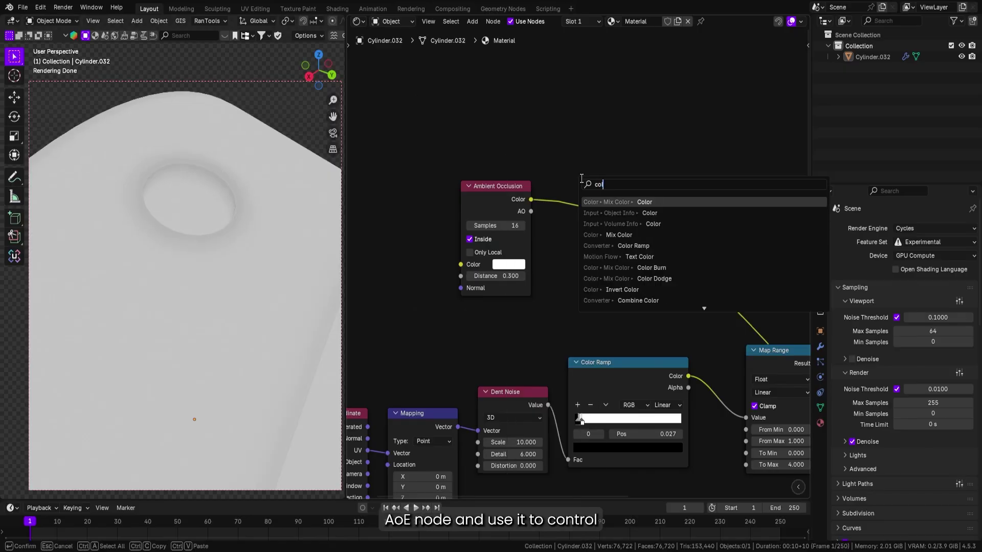
text(or)
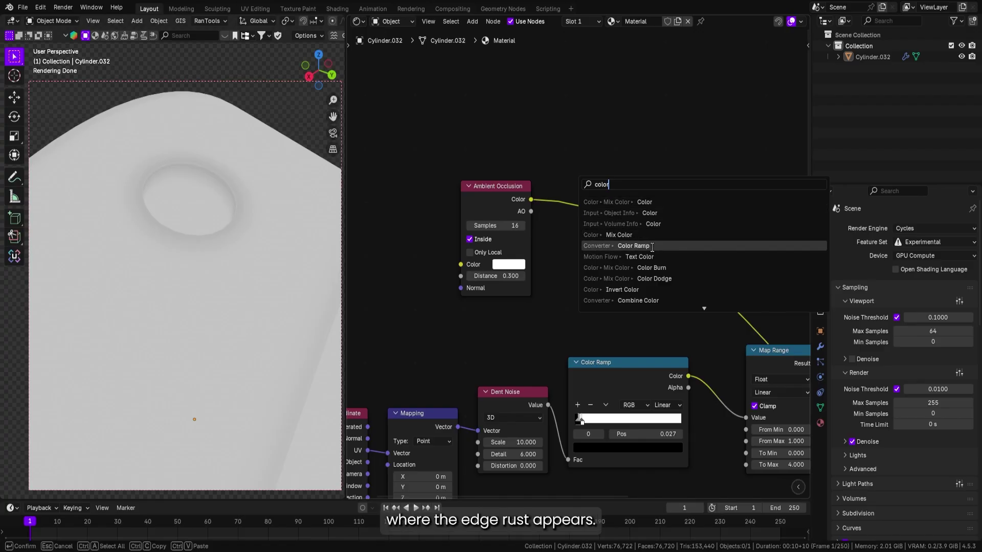
click(633, 246)
click(601, 235)
scroll(601, 215, up, 1)
scroll(585, 253, up, 1)
Step: Reverse the new Color Ramp by moving its black stop to the far end and the white stop to 0.891
drag(569, 262, 717, 268)
click(609, 241)
click(627, 258)
drag(682, 269, 691, 269)
drag(691, 266, 704, 268)
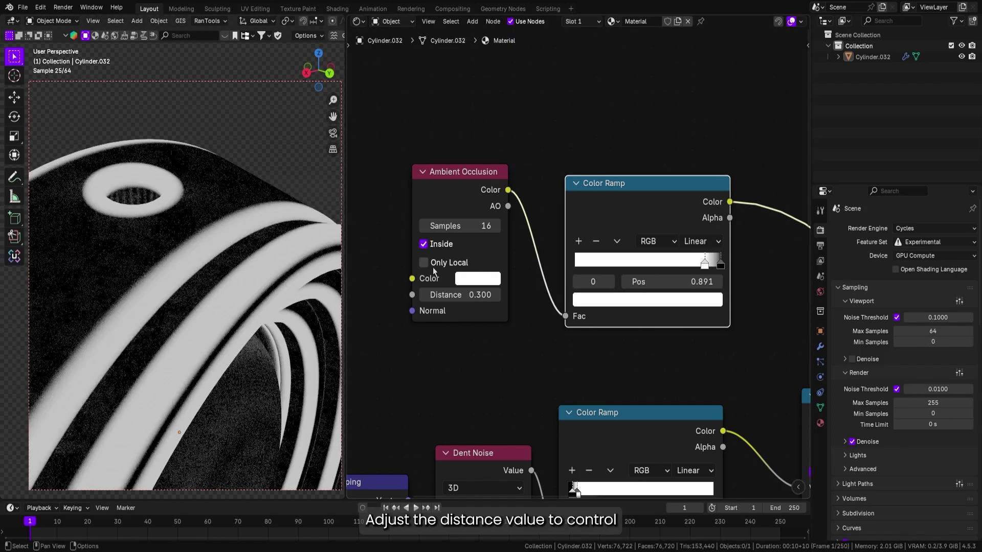
Step: Set the Ambient Occlusion Distance to 0.35 and the connected ramp's black stop to position 0.918
scroll(448, 290, up, 1)
drag(449, 290, 415, 290)
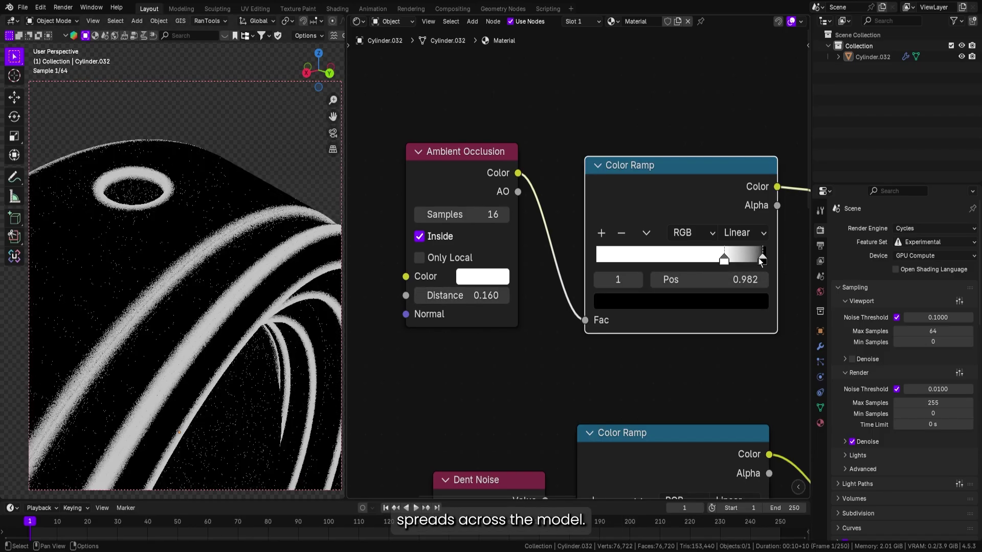
drag(761, 261, 755, 263)
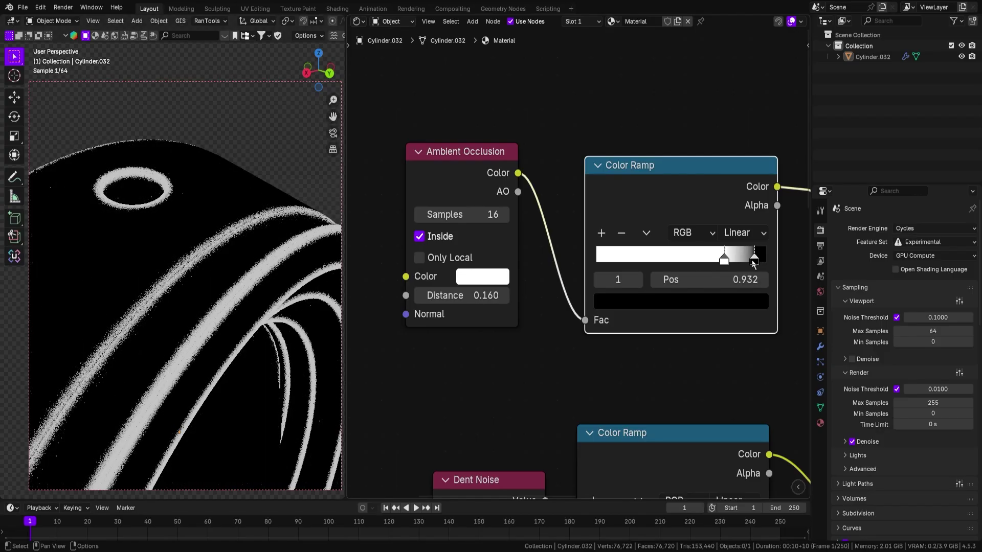
scroll(475, 304, up, 1)
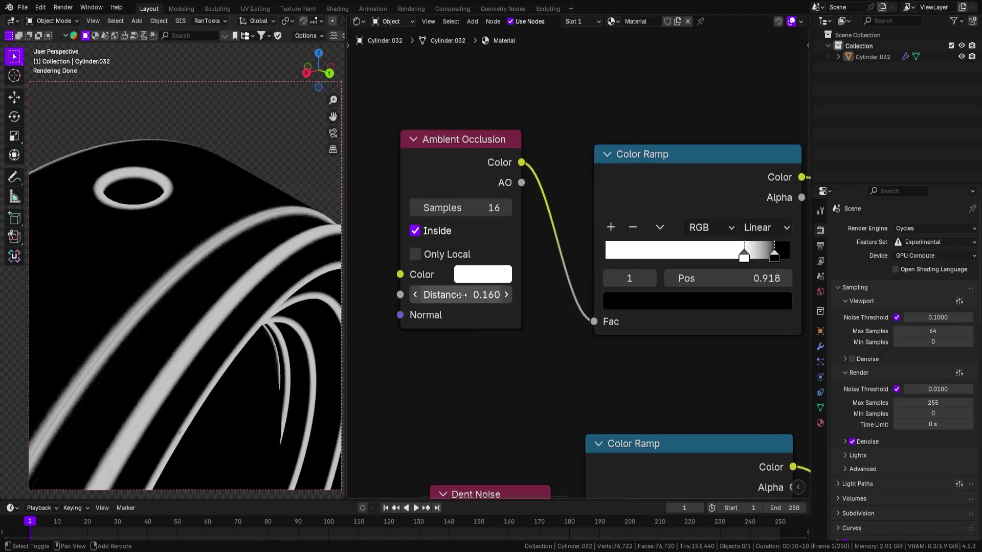
mouse_move(475, 296)
mouse_down()
mouse_move(441, 295)
mouse_move(480, 296)
mouse_up()
Step: Add a Mix Color node after the Ambient Occlusion's Color Ramp, with the ramp feeding its B input
scroll(530, 352, down, 3)
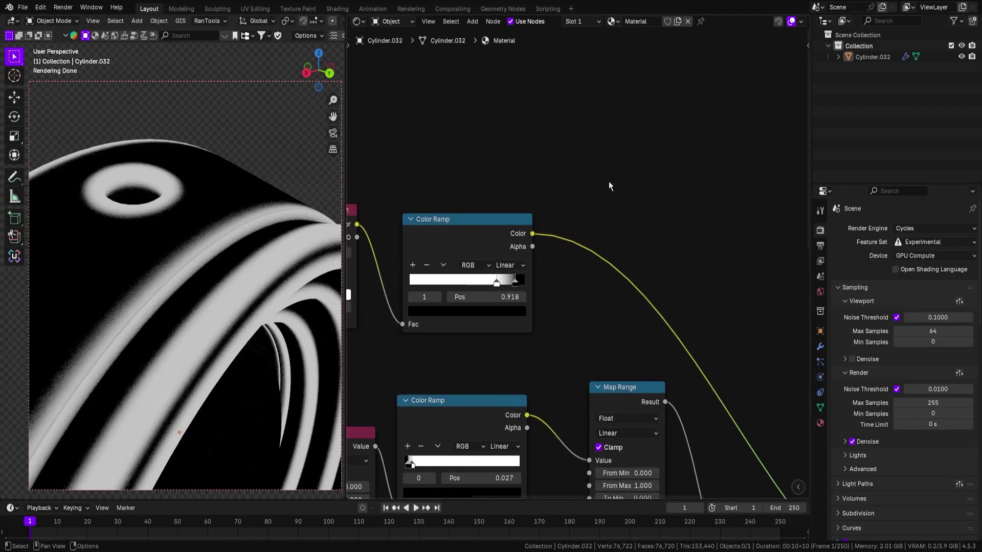
scroll(577, 279, down, 1)
scroll(608, 249, down, 1)
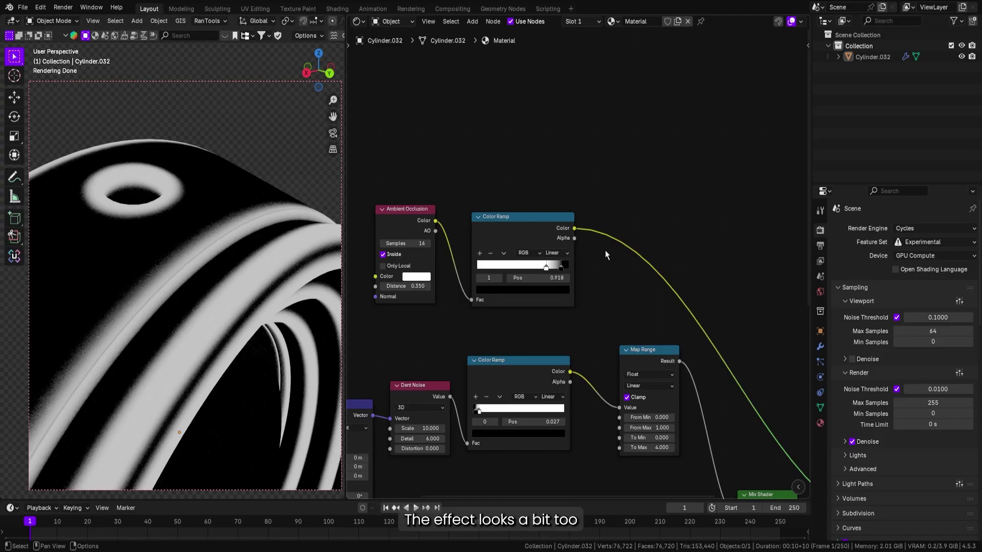
scroll(628, 239, right, 2)
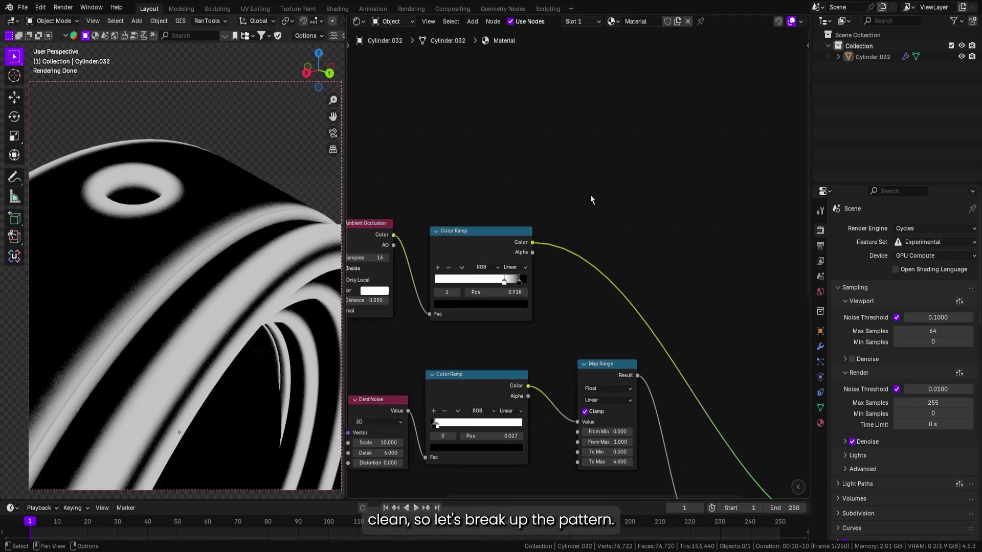
key(shift+a)
text(mi)
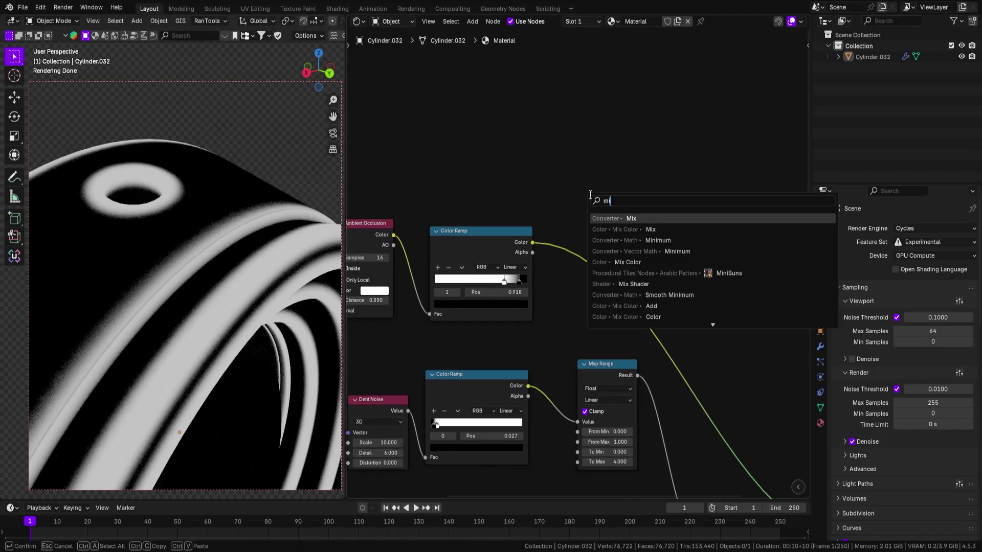
text(x colo)
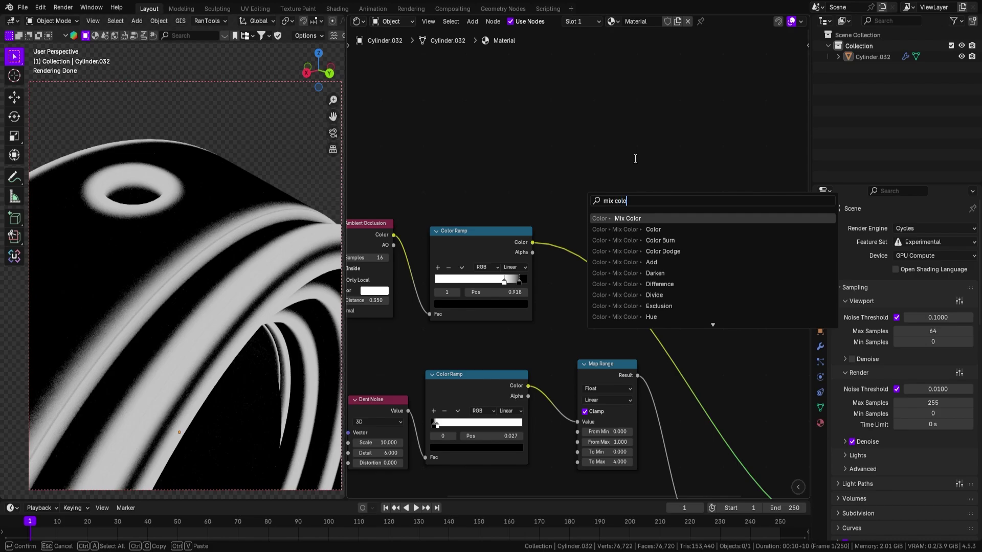
text(r)
key(Return)
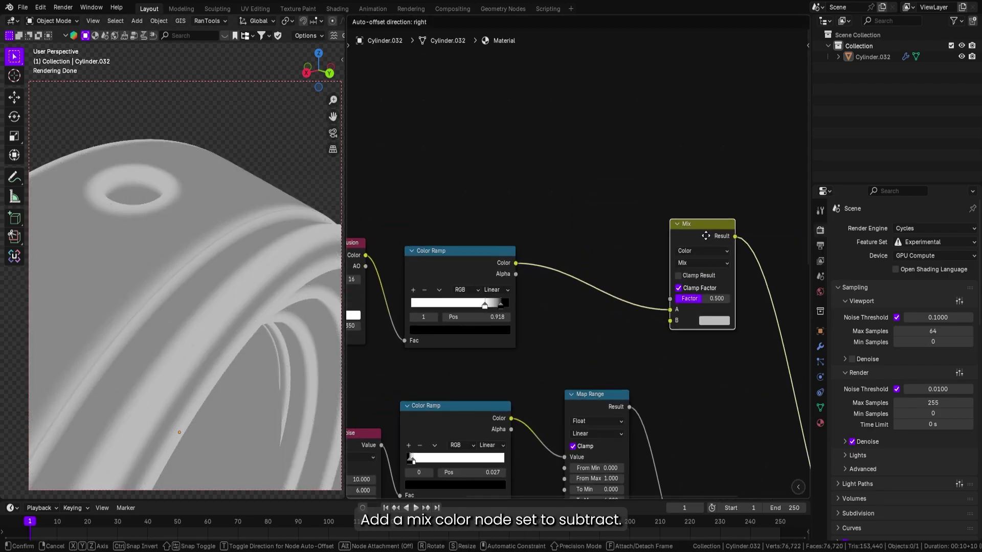
click(697, 225)
click(694, 251)
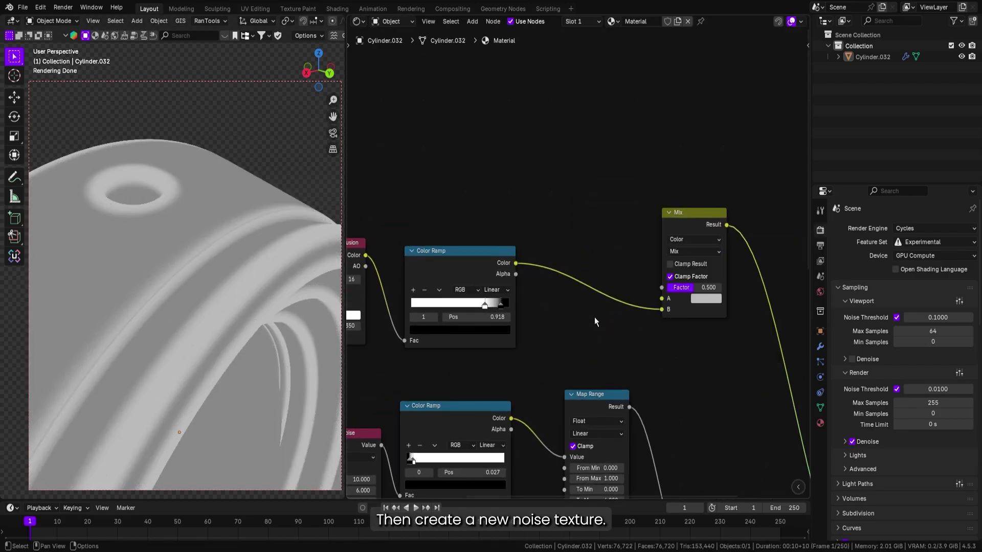
Step: Add a Noise Texture node and place it above the Ambient Occlusion nodes
scroll(594, 317, down, 1)
middle_drag(594, 317, 684, 363)
key(shift+a)
text(noise)
click(615, 318)
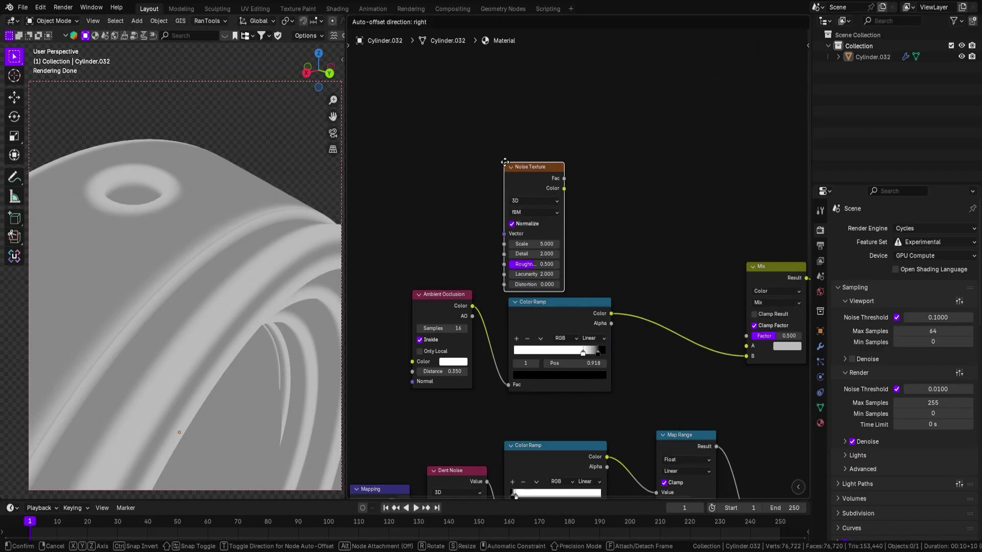
click(485, 131)
Step: Add Mapping and Texture Coordinate nodes to the Noise Texture and drive the mapping with UV coordinates
scroll(461, 174, down, 1)
middle_drag(464, 180, 555, 163)
click(531, 152)
key(ctrl+t)
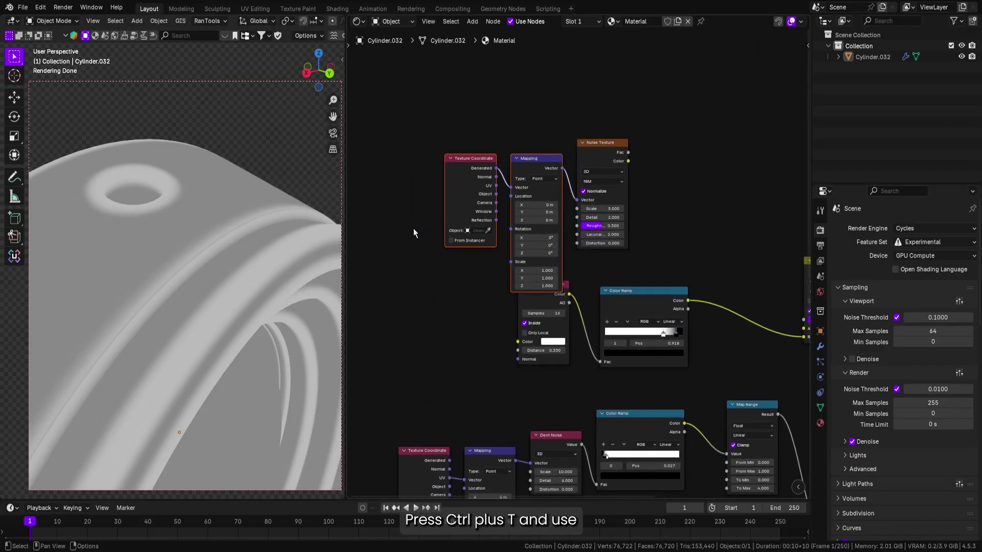
drag(551, 195, 471, 212)
scroll(423, 205, up, 1)
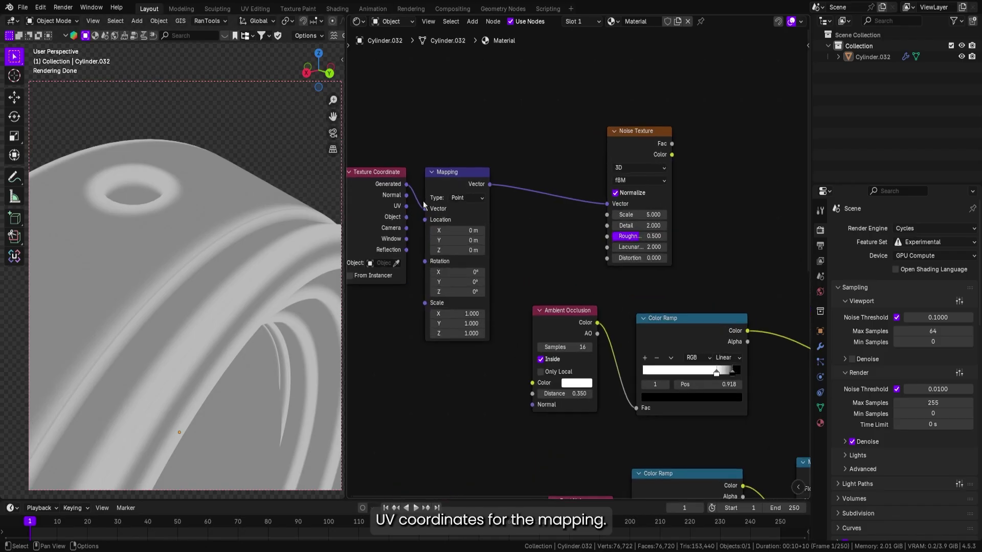
drag(408, 206, 425, 209)
Step: Preview the Noise Texture and insert a Color Ramp node after its Fac output
scroll(551, 157, down, 2)
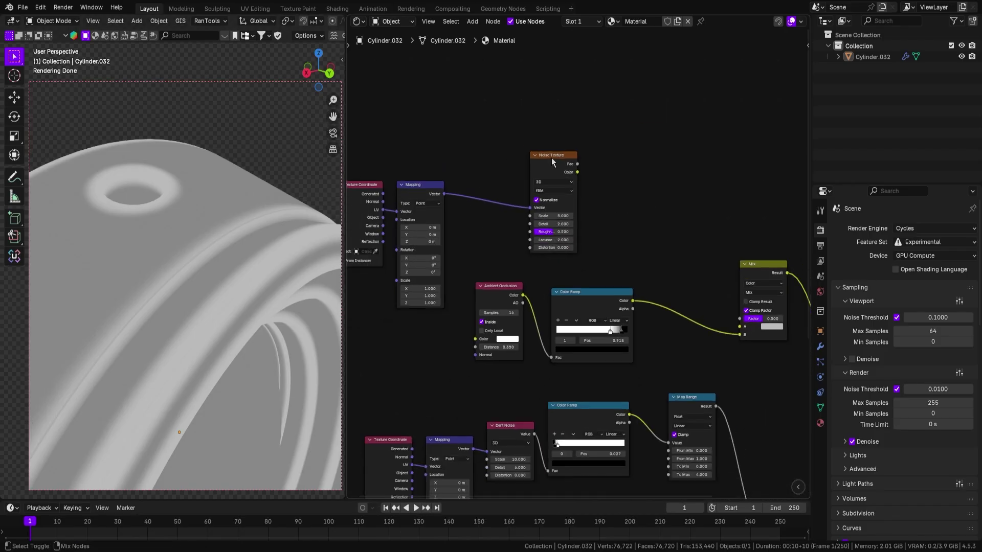
ctrl+shift+click(551, 157)
key(shift+a)
text(c)
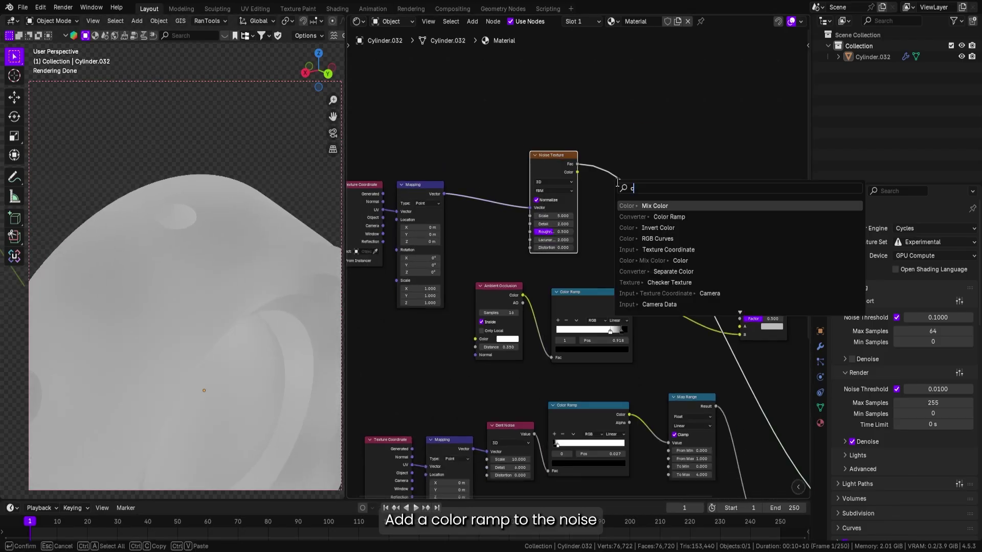
text(olor )
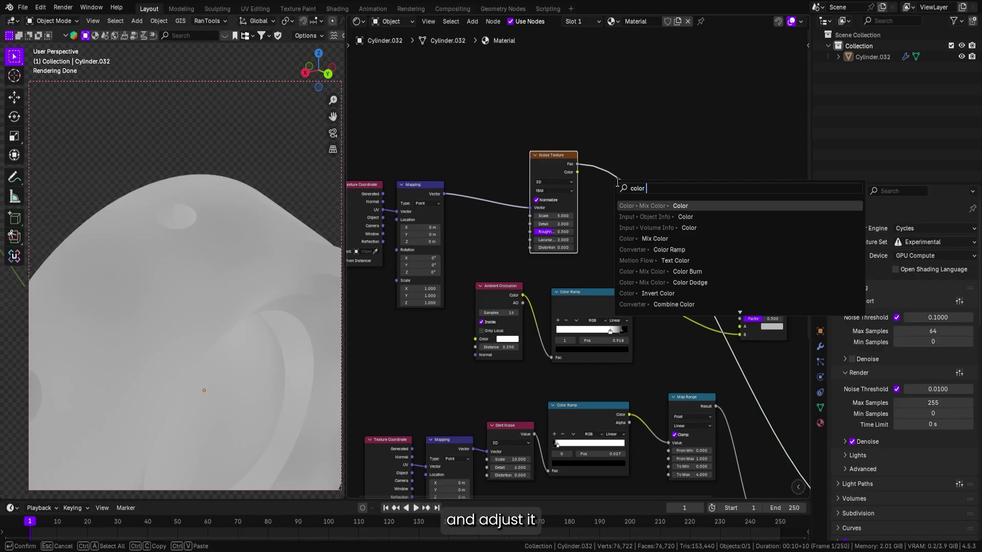
text(ramp)
click(672, 204)
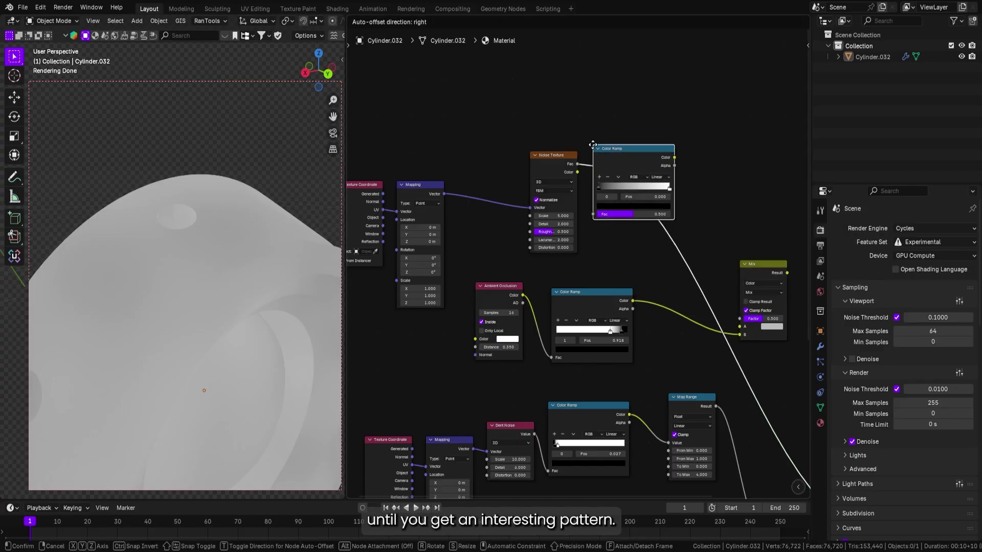
click(609, 188)
Step: Set the noise ramp's black stop to position 0.532 and its white stop to 0.623
scroll(622, 210, up, 6)
drag(606, 238, 662, 250)
drag(719, 237, 675, 237)
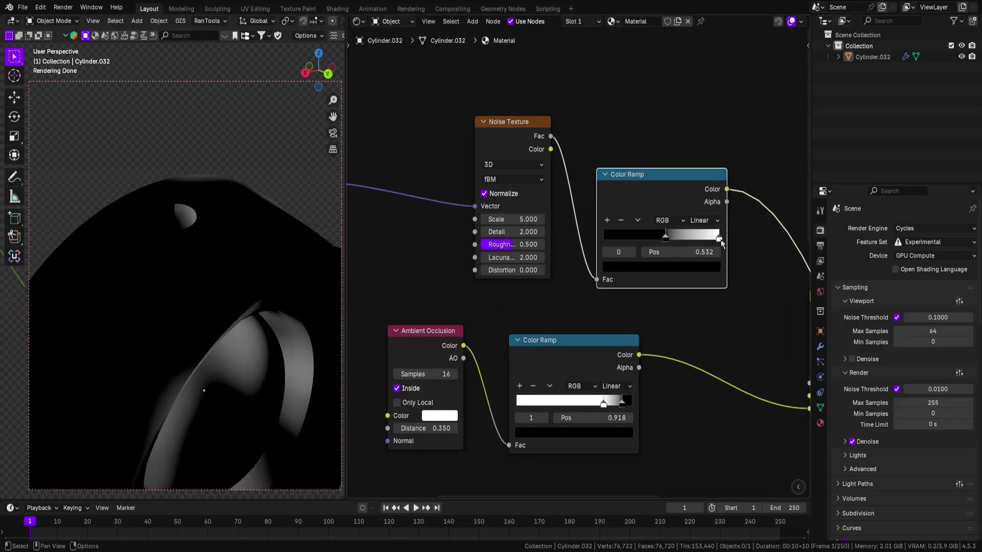
middle_drag(240, 276, 287, 258)
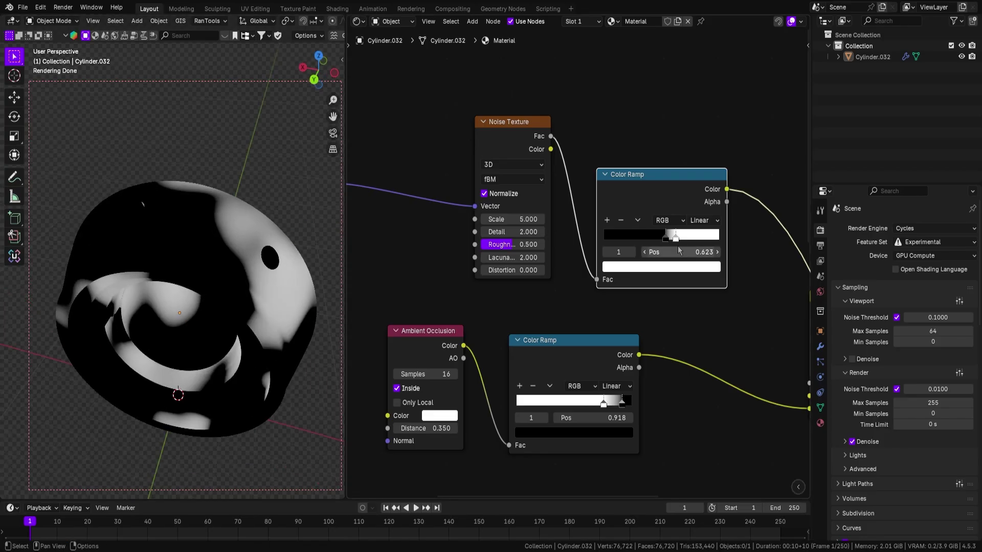
Step: Set the Noise Texture's Scale to 15 and Detail to 6
click(513, 218)
text(15)
key(Return)
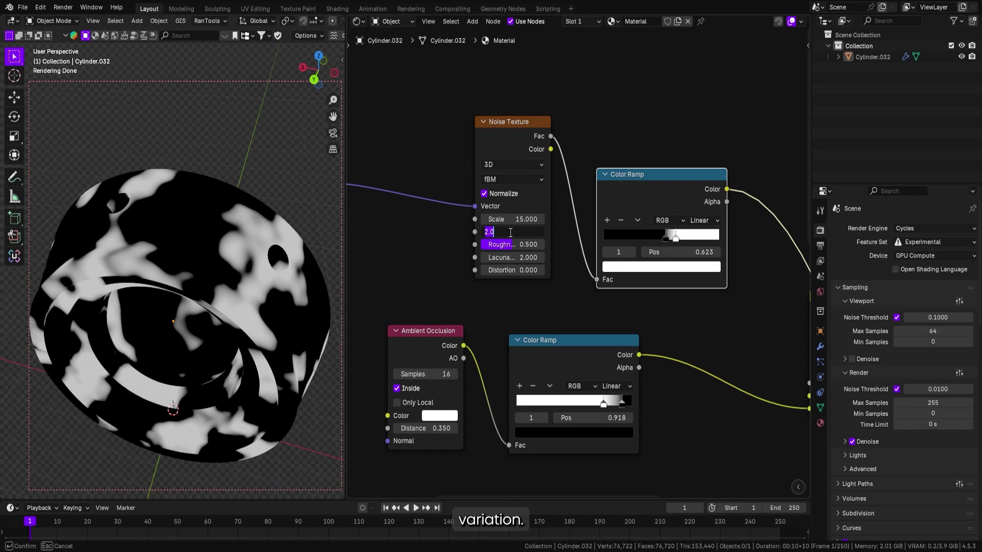
key(Return)
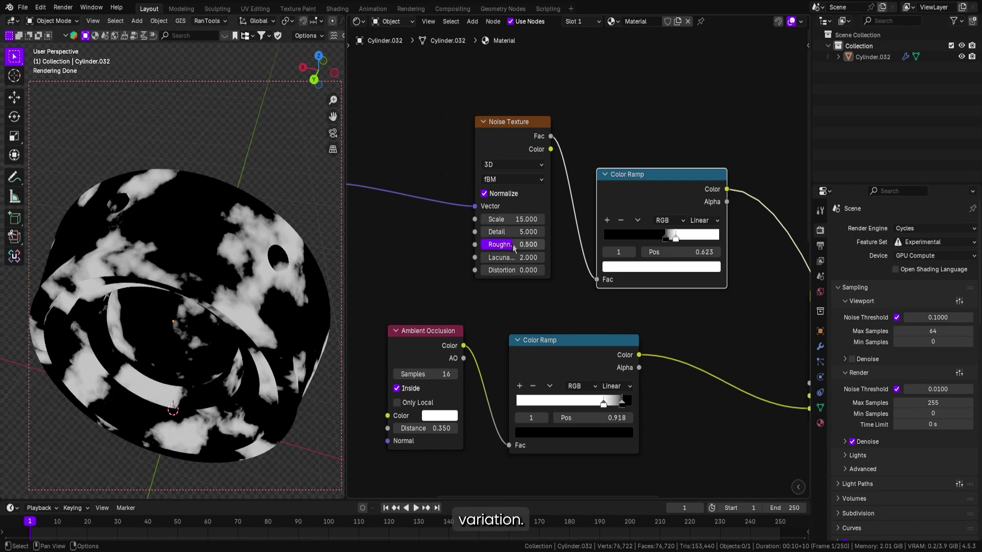
scroll(276, 263, up, 2)
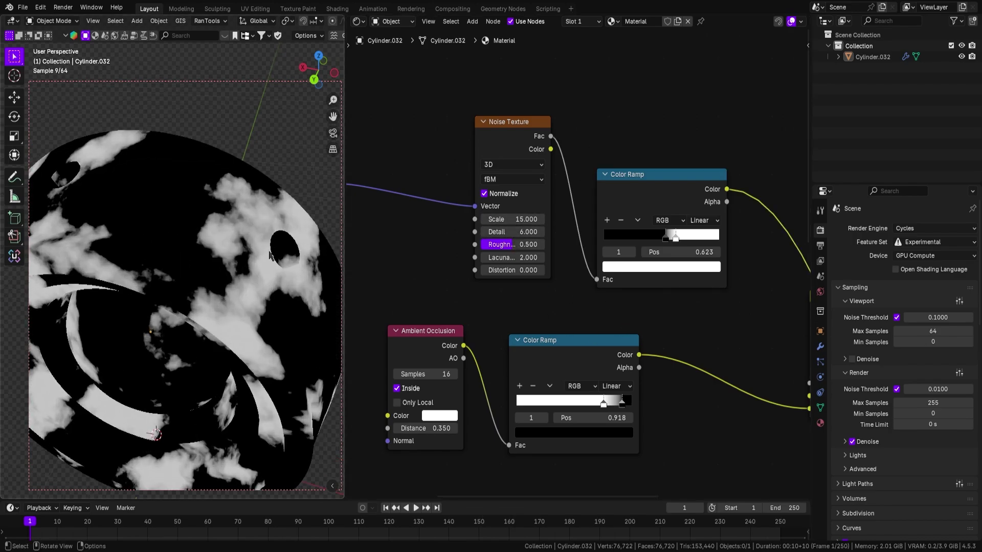
middle_drag(276, 264, 296, 270)
Step: Move the noise ramp's black stop close to the white stop to sharpen the patches and inspect the pattern
click(597, 295)
scroll(649, 283, up, 1)
mouse_move(680, 232)
mouse_down()
mouse_move(704, 232)
mouse_move(683, 233)
mouse_up()
mouse_move(263, 279)
middle_down()
mouse_move(247, 265)
mouse_move(248, 274)
middle_up()
drag(678, 234, 677, 234)
click(680, 229)
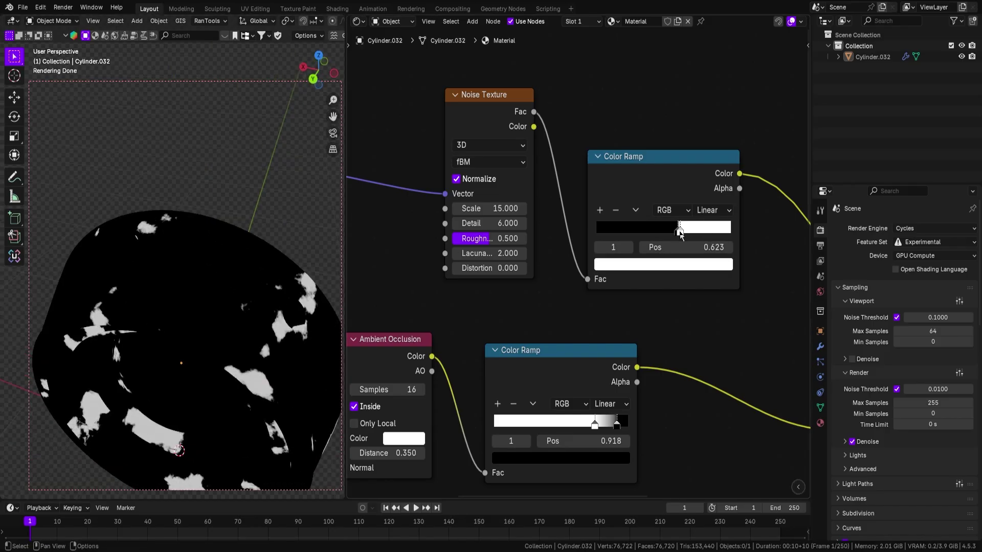
middle_drag(236, 306, 253, 334)
scroll(253, 333, up, 2)
Step: Connect the noise ramp to the Mix node's A input, preview the result and set the blending mode to Subtract
scroll(619, 271, down, 3)
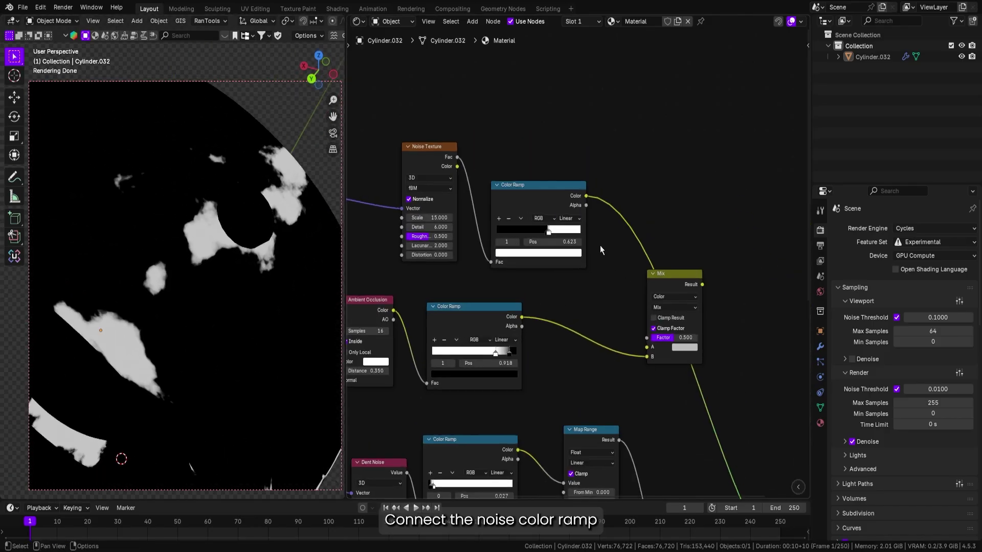
scroll(600, 246, up, 2)
drag(647, 366, 654, 374)
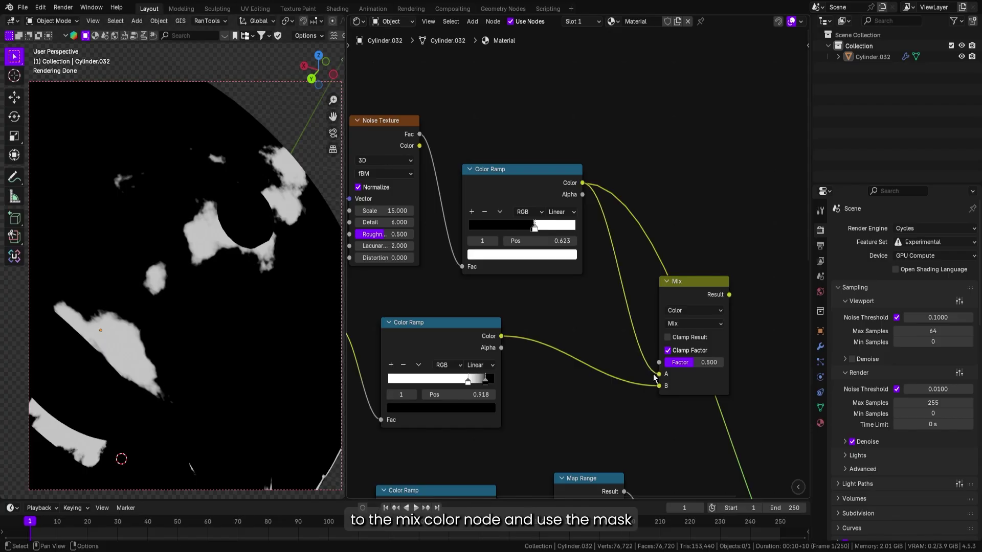
click(697, 323)
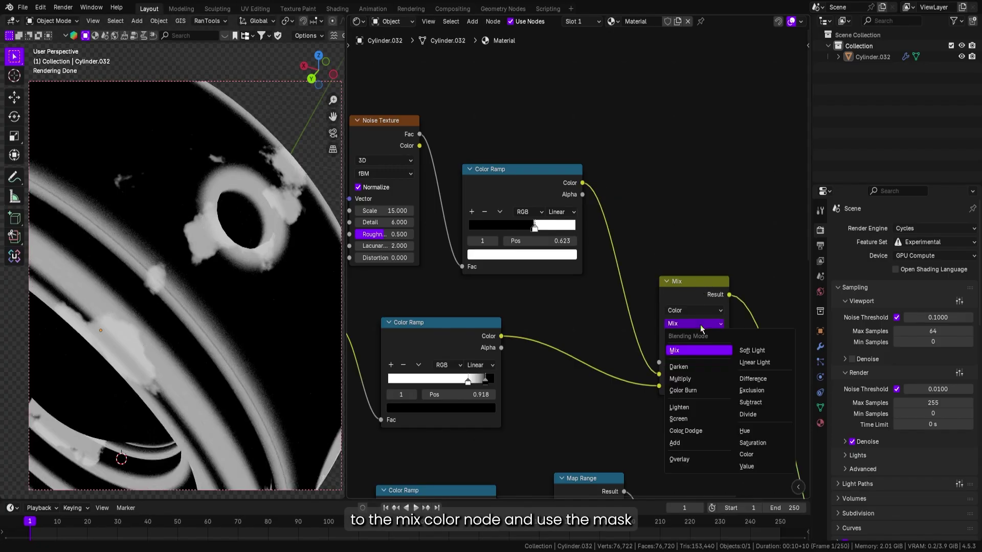
click(752, 403)
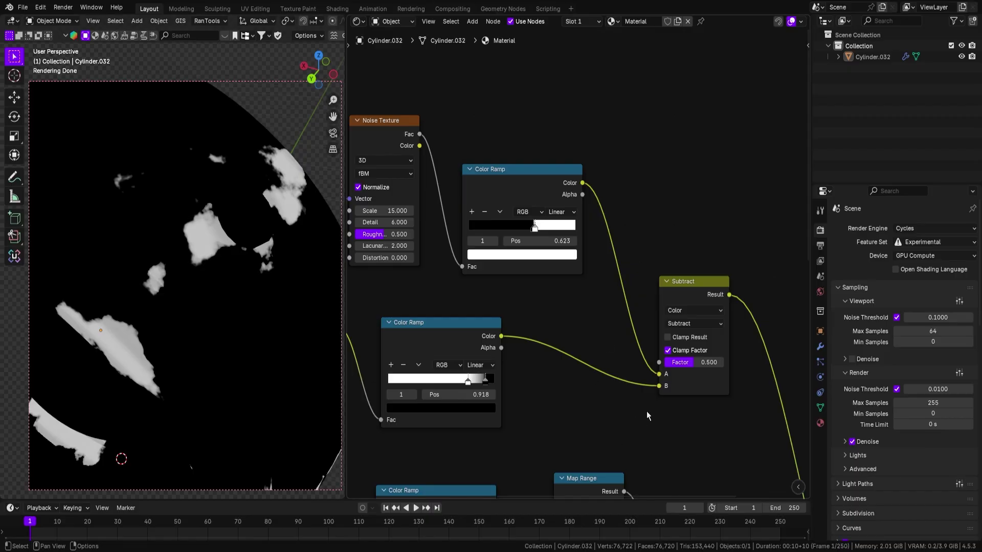
Step: Feed the Ambient Occlusion ramp into the Subtract node's Factor and A inputs, and the noise ramp into B
scroll(634, 378, up, 2)
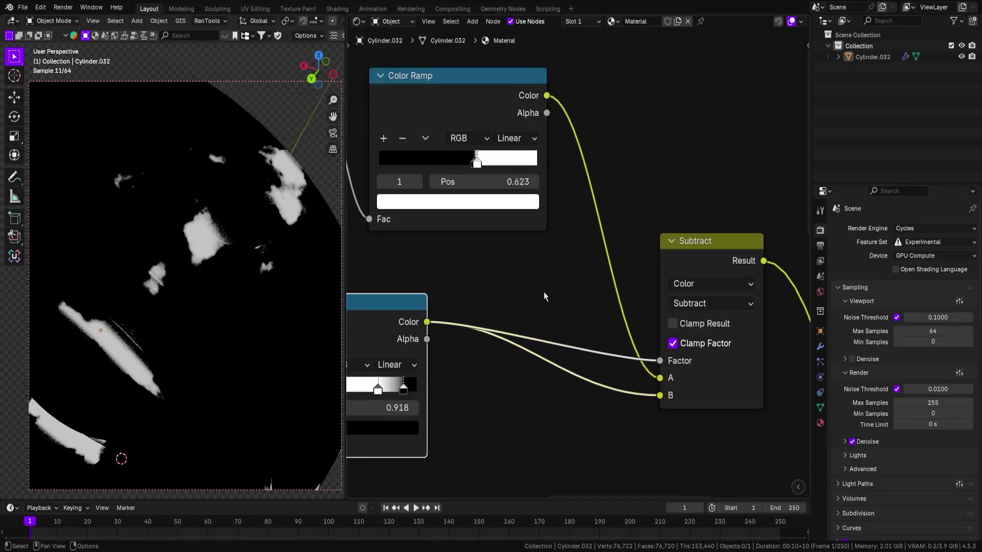
middle_drag(237, 245, 237, 265)
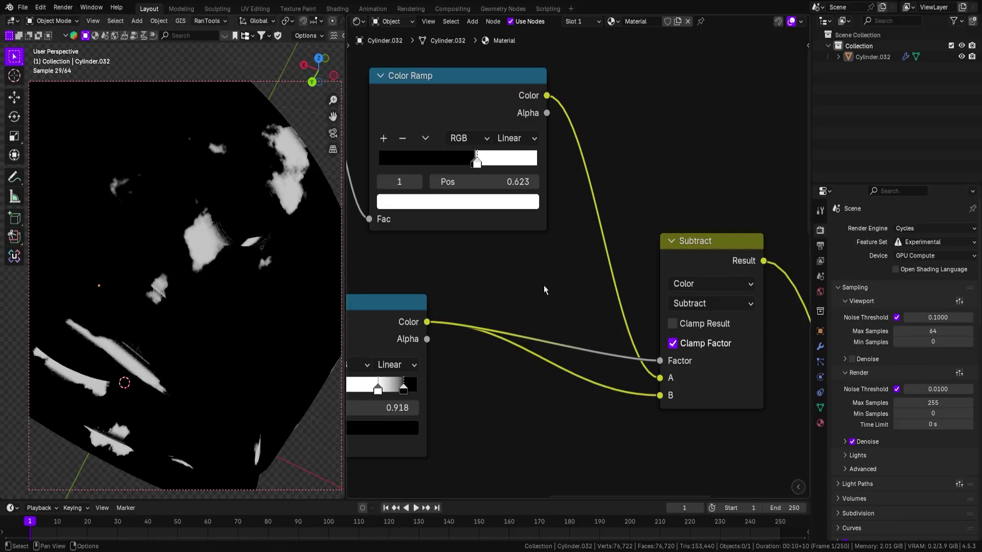
scroll(543, 284, down, 1)
scroll(657, 357, up, 2)
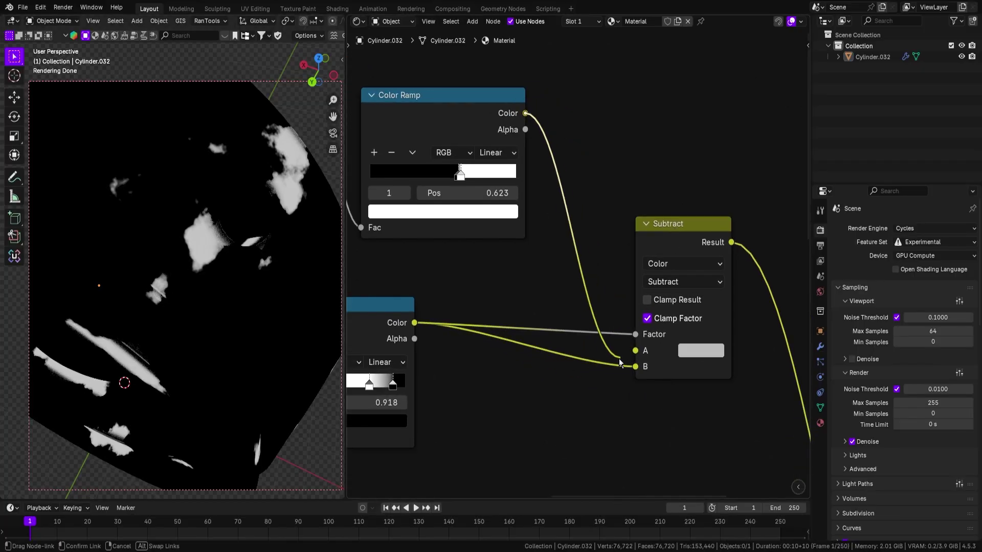
drag(628, 372, 381, 320)
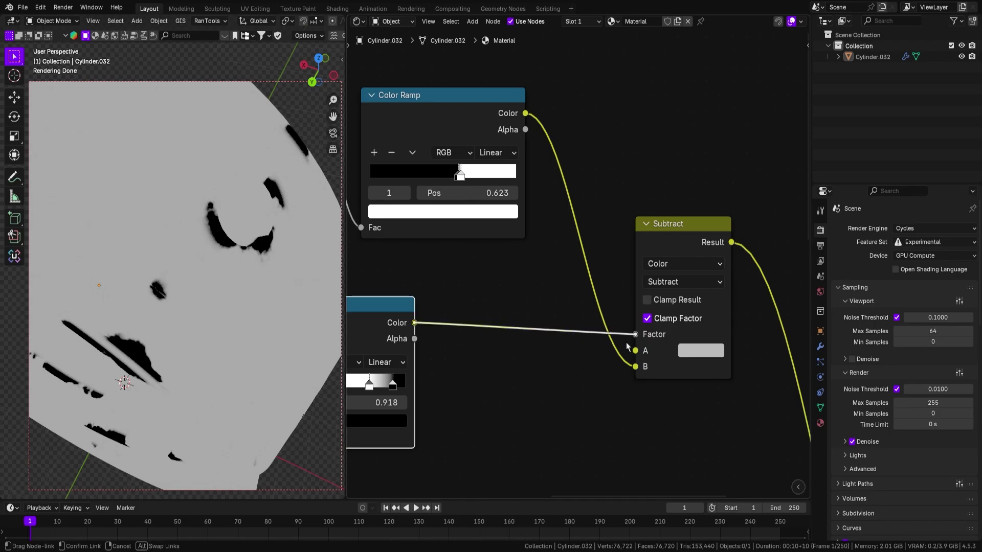
drag(627, 347, 635, 350)
middle_drag(256, 240, 263, 223)
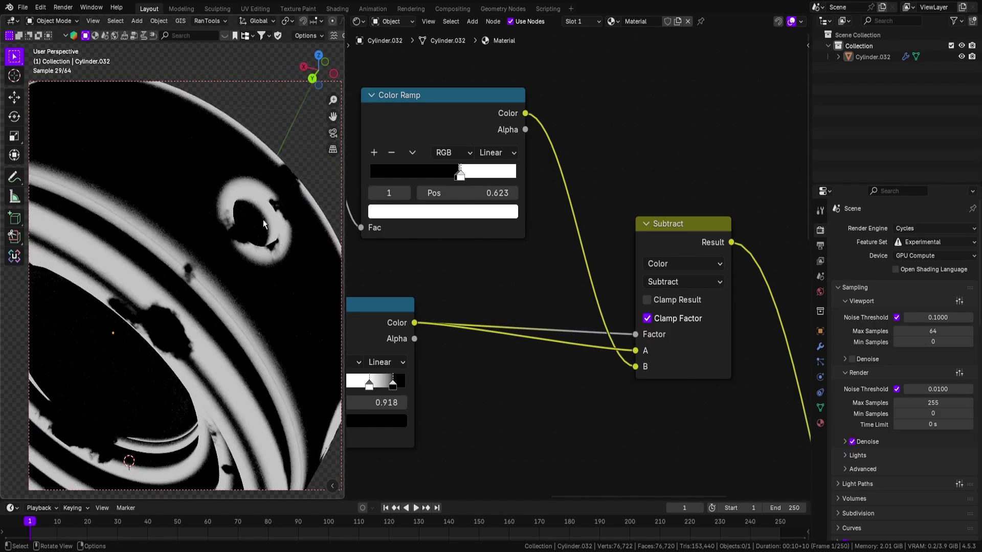
Step: Adjust the noise Color Ramp's stops to 0.577 for black and about 0.595 for white, checking the edge mask
scroll(263, 220, down, 3)
middle_drag(561, 247, 613, 255)
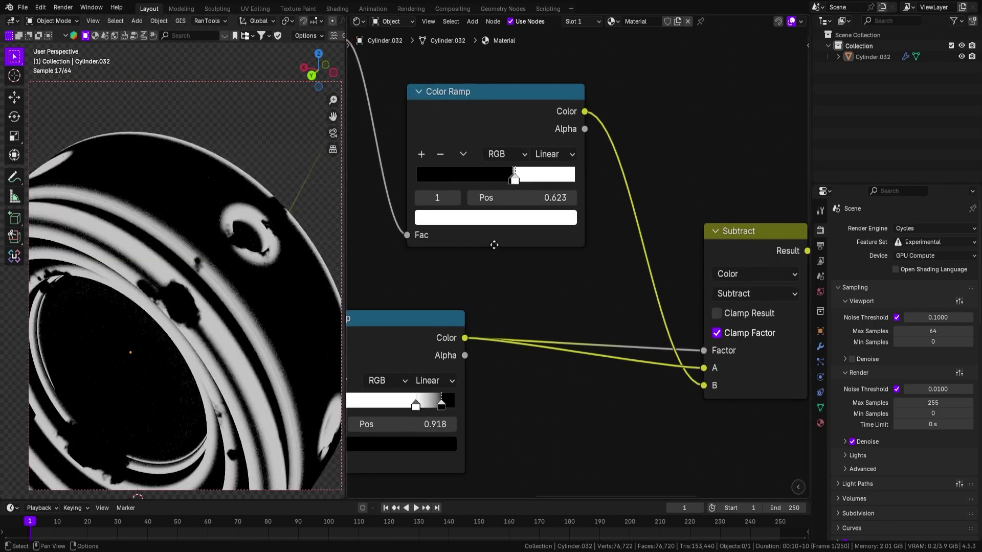
scroll(496, 243, up, 3)
mouse_move(537, 236)
mouse_down()
mouse_move(494, 247)
mouse_move(540, 237)
mouse_move(532, 244)
mouse_move(528, 236)
mouse_up()
middle_drag(112, 274, 153, 205)
click(539, 238)
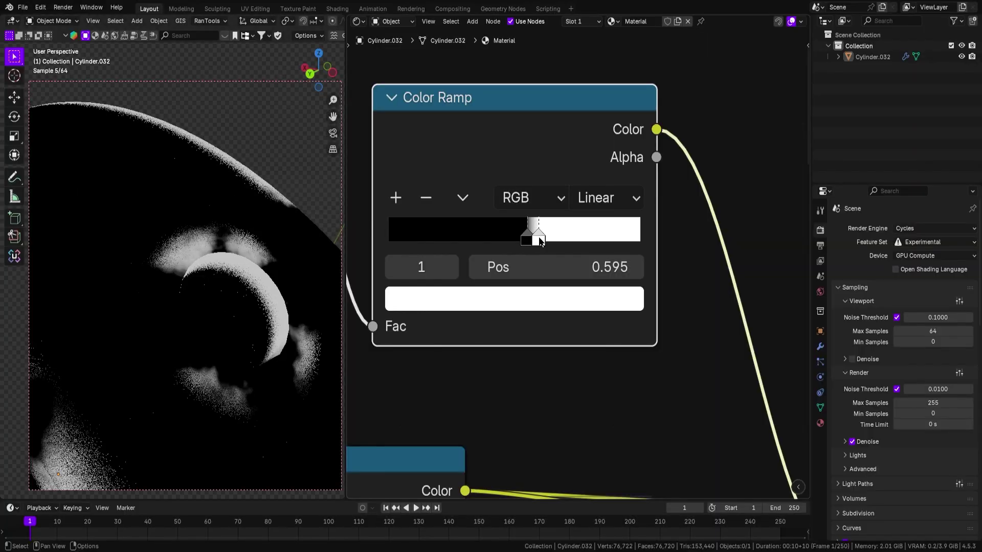
drag(527, 238, 534, 239)
scroll(581, 293, down, 3)
click(588, 370)
scroll(164, 322, down, 6)
middle_drag(164, 323, 208, 251)
scroll(650, 360, down, 2)
shift+scroll(676, 210, down, 5)
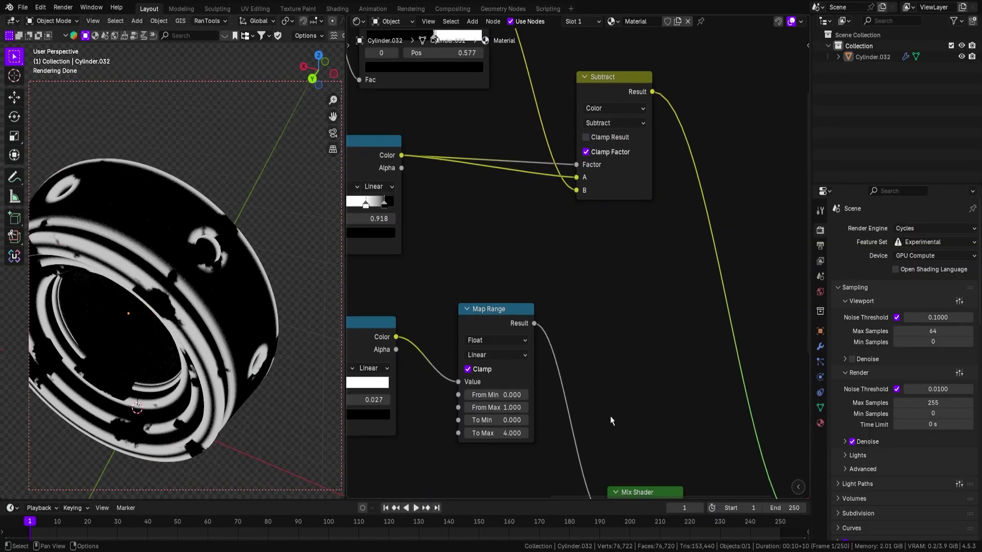
Step: Reposition the Subtract node and combine its result with the Map Range result in a Mix node set to Add
scroll(609, 239, down, 1)
middle_drag(625, 224, 565, 308)
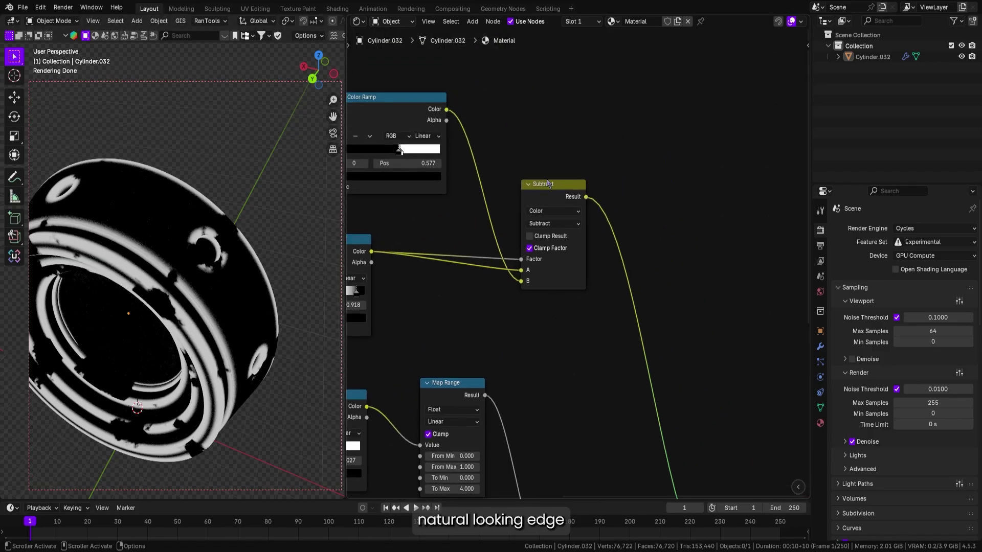
drag(549, 183, 499, 227)
click(612, 245)
middle_drag(613, 245, 614, 150)
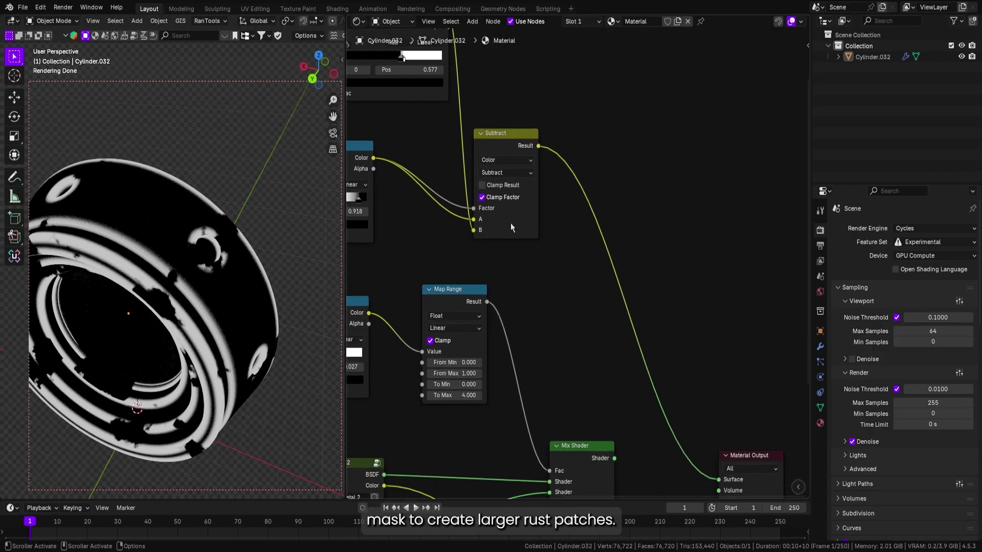
ctrl+shift+right_drag(447, 301, 447, 300)
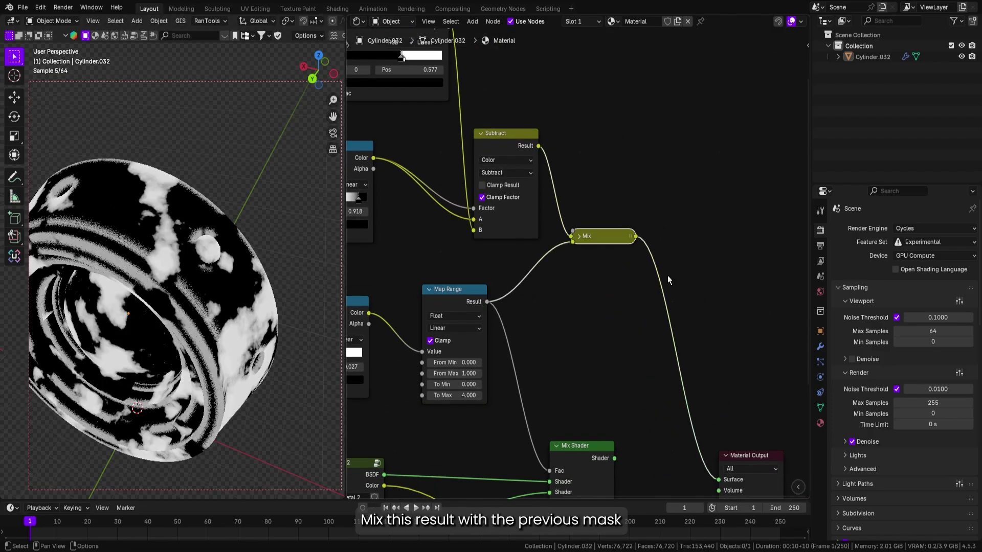
click(578, 237)
click(597, 276)
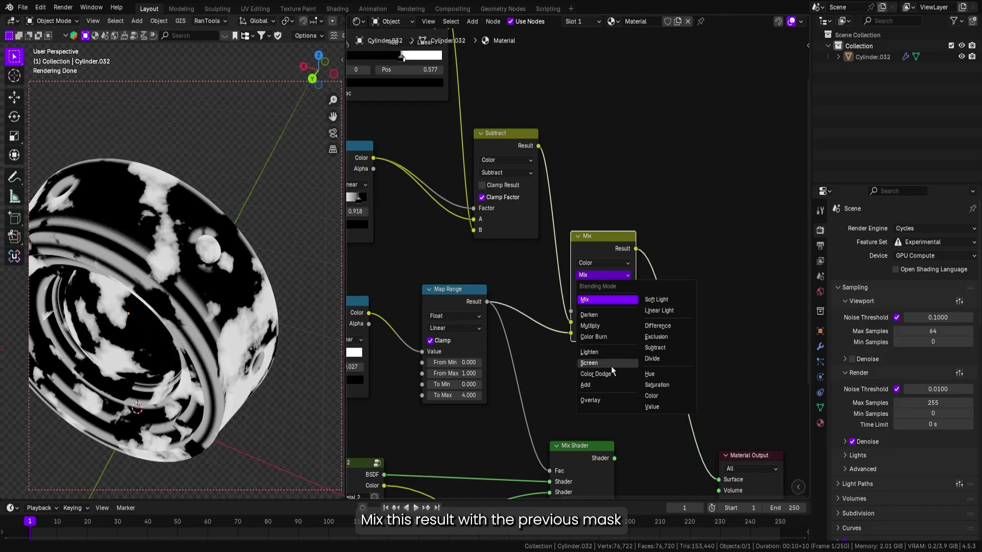
click(596, 386)
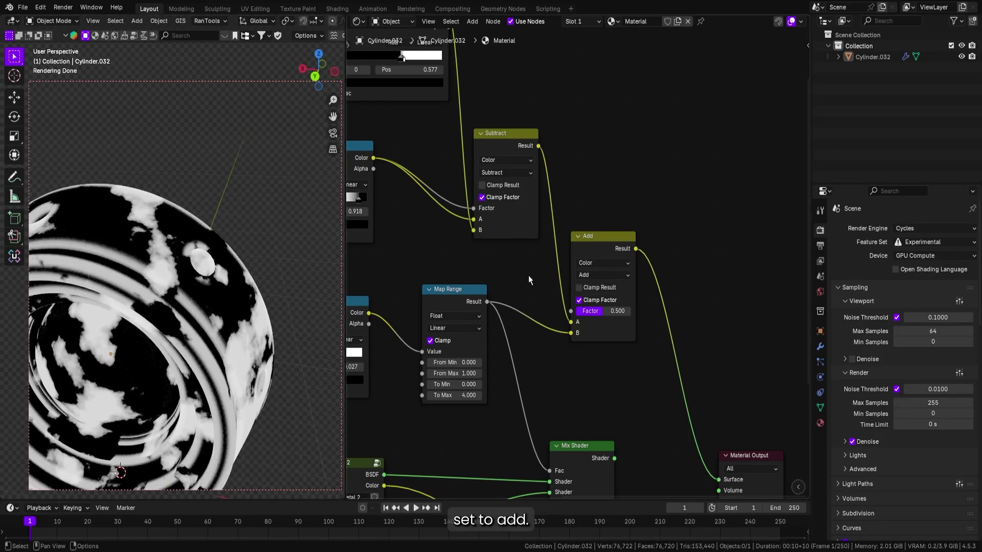
Step: Set the Add node's Factor to 1.000, place the node farther from Map Range and check the combined mask
scroll(529, 275, up, 1)
drag(642, 315, 669, 315)
drag(635, 234, 666, 221)
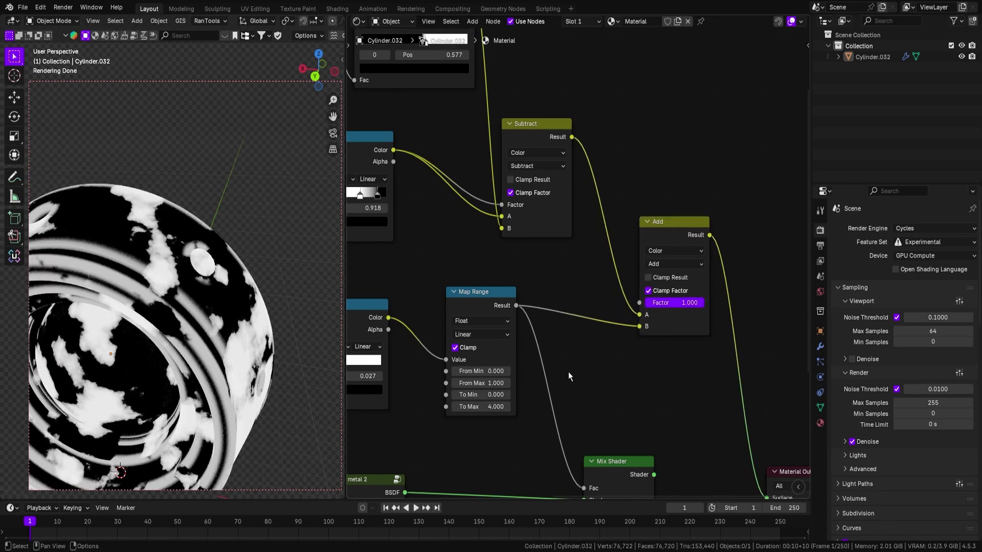
middle_drag(240, 276, 279, 305)
scroll(570, 269, down, 2)
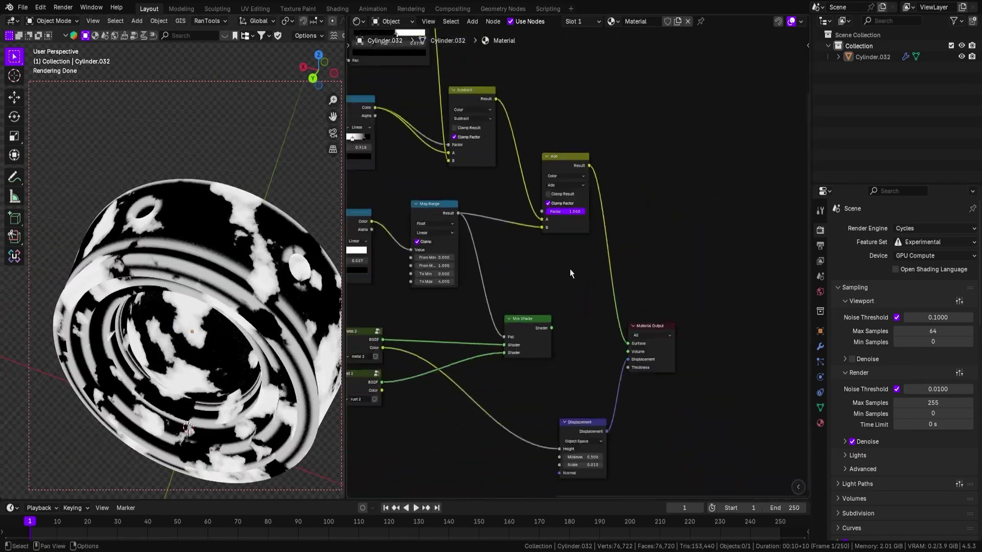
Step: Route the Mix Shader to the Material Output's Surface and connect the Add result to its Fac input
scroll(570, 274, up, 1)
scroll(210, 248, up, 5)
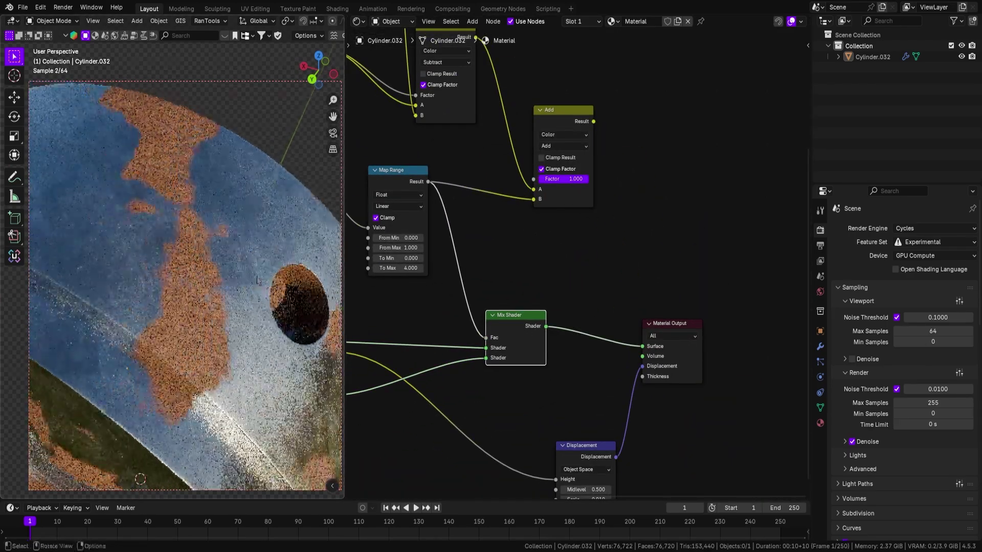
scroll(258, 281, down, 5)
scroll(620, 295, up, 1)
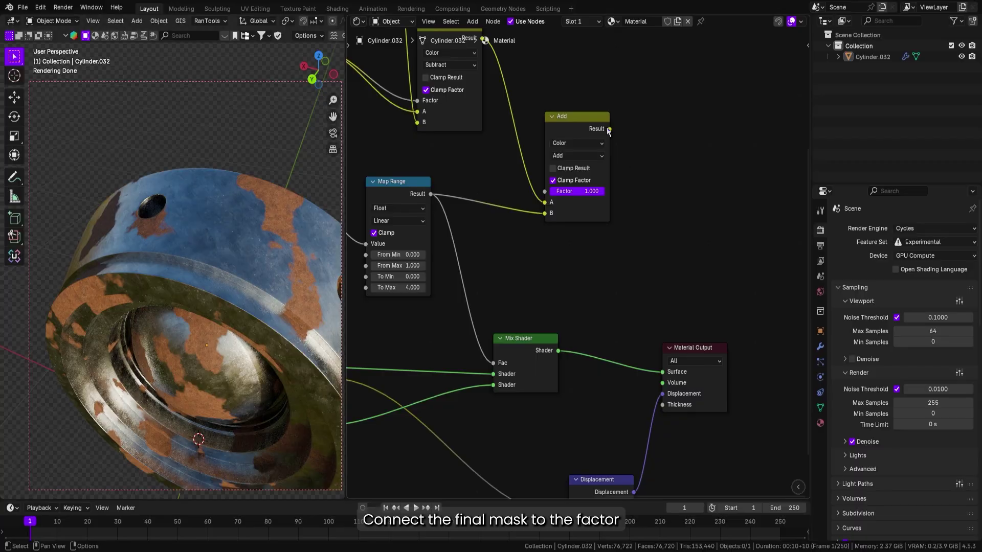
drag(482, 361, 560, 330)
Step: Examine the rust coverage along the rims and around the holes of the part from several angles
scroll(193, 319, up, 5)
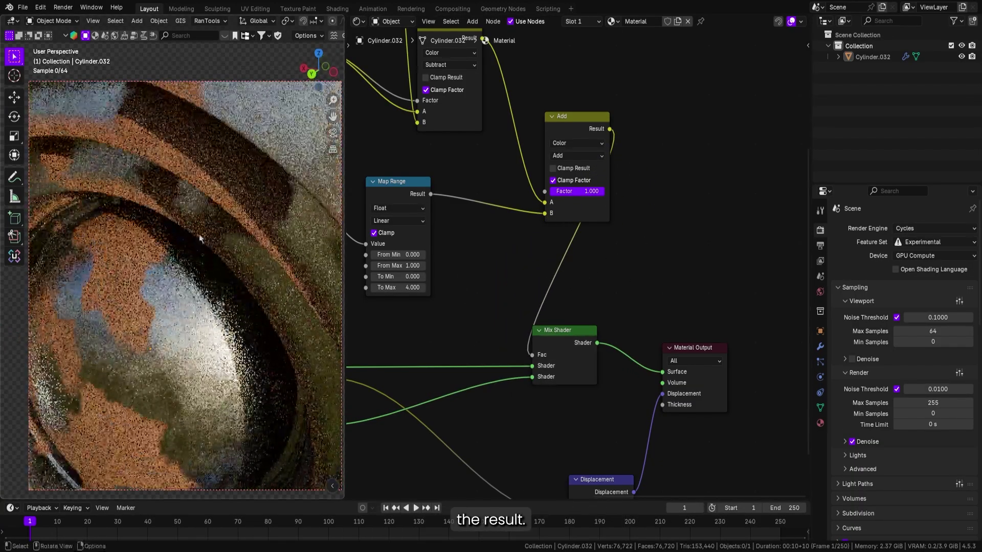
scroll(212, 200, down, 5)
middle_drag(216, 177, 226, 309)
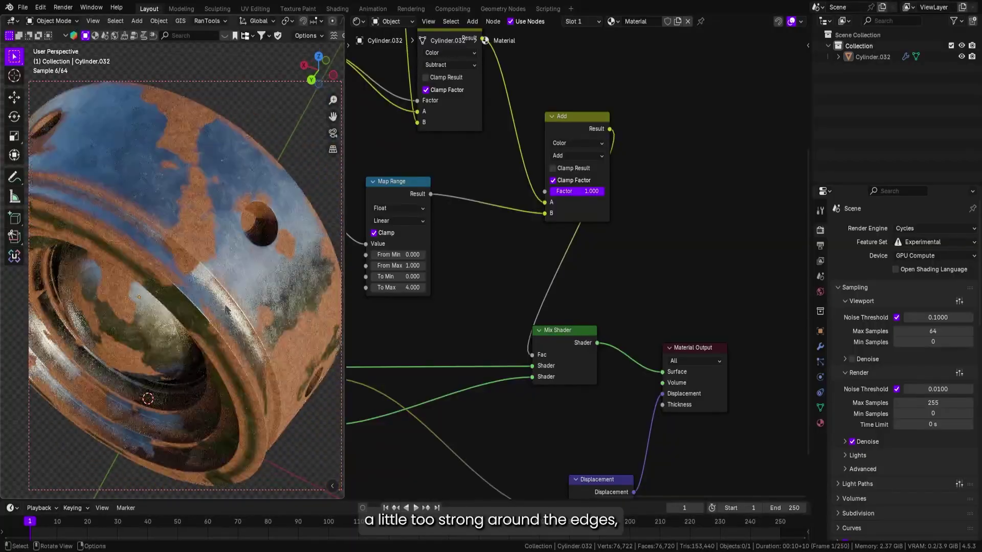
middle_drag(130, 237, 2, 239)
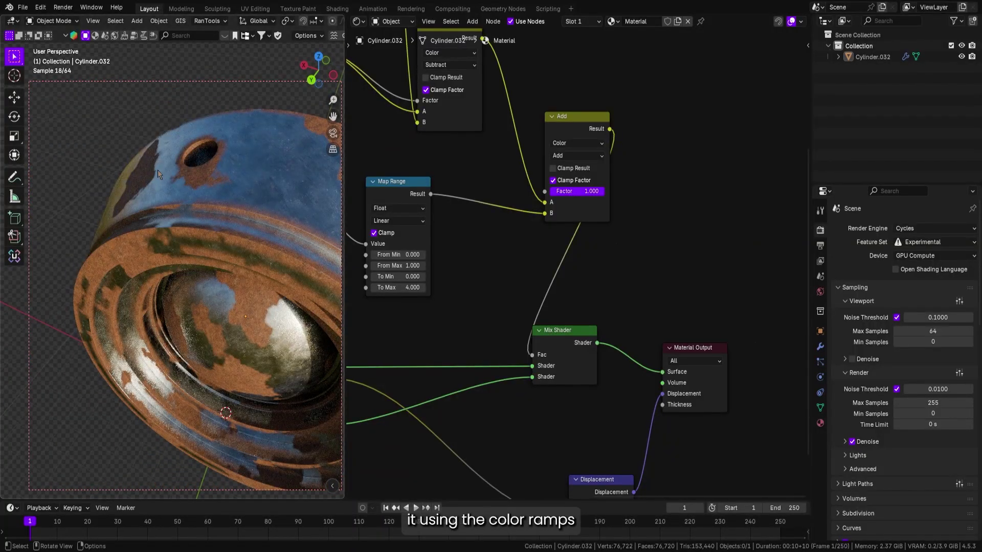
middle_drag(158, 170, 217, 186)
scroll(217, 186, up, 6)
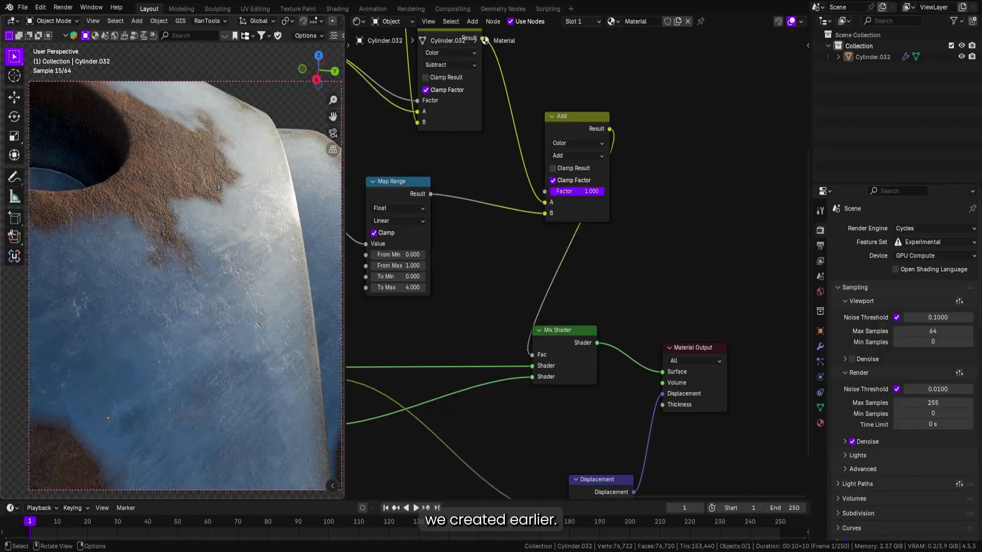
scroll(217, 186, down, 5)
middle_drag(217, 186, 153, 443)
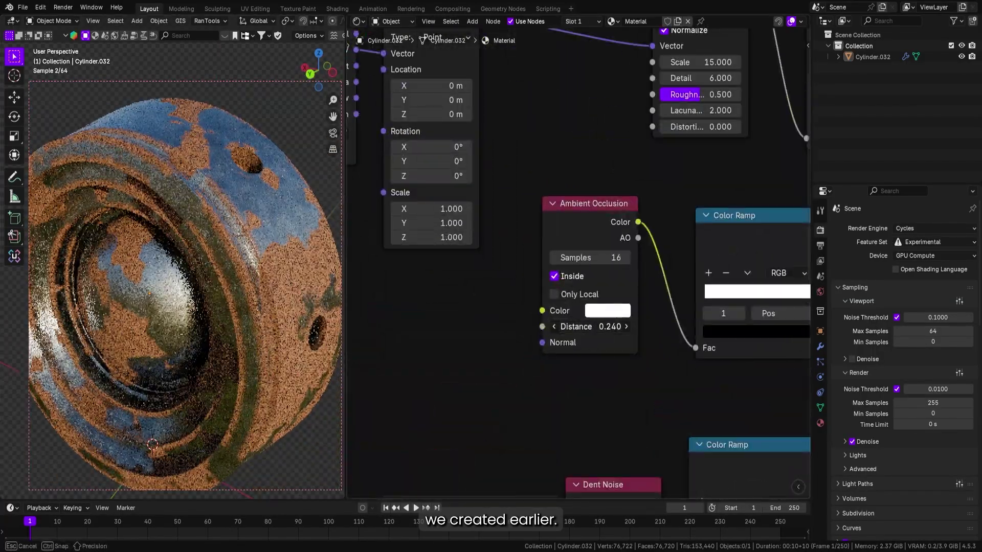
Step: Reduce the Ambient Occlusion Distance to 0.220 and preview the Subtract node's edge mask
drag(601, 326, 598, 326)
middle_drag(652, 154, 569, 334)
scroll(588, 286, up, 1)
mouse_move(619, 238)
mouse_down()
mouse_move(639, 238)
mouse_move(623, 237)
mouse_up()
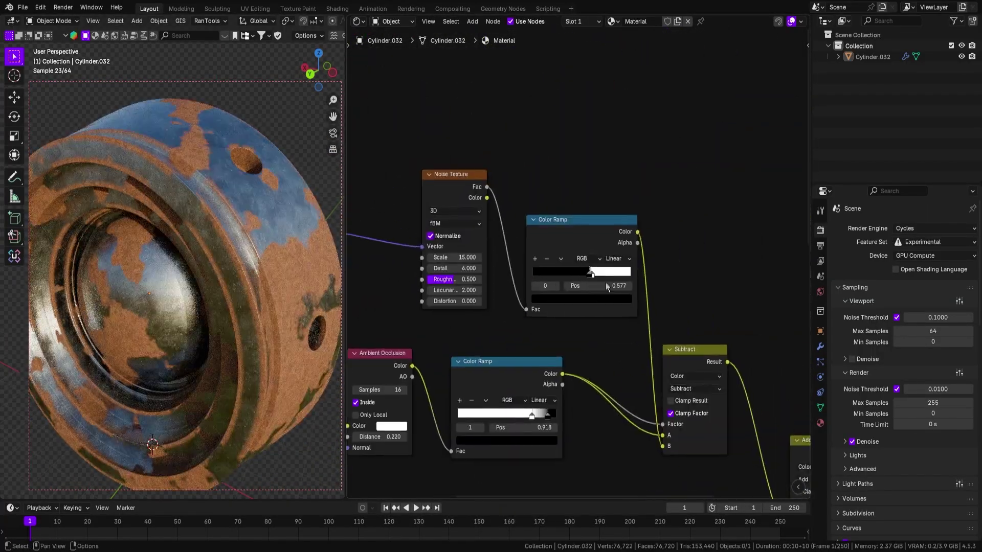
ctrl+shift+click(588, 239)
middle_drag(587, 257, 549, 209)
ctrl+shift+click(645, 310)
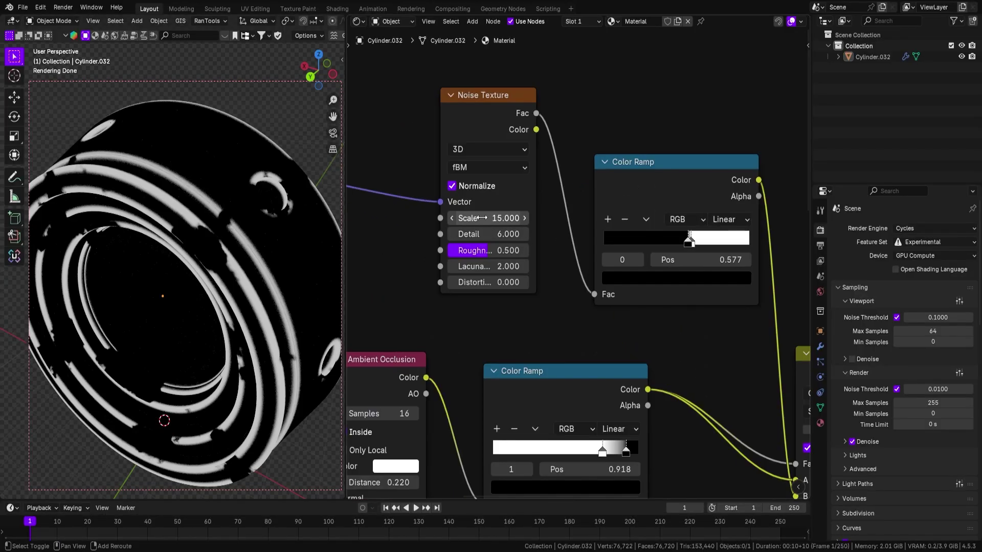
Step: Increase the edge noise's Scale and lower its Color Ramp stops, with the black stop at 0.477
drag(489, 218, 515, 219)
drag(671, 260, 630, 260)
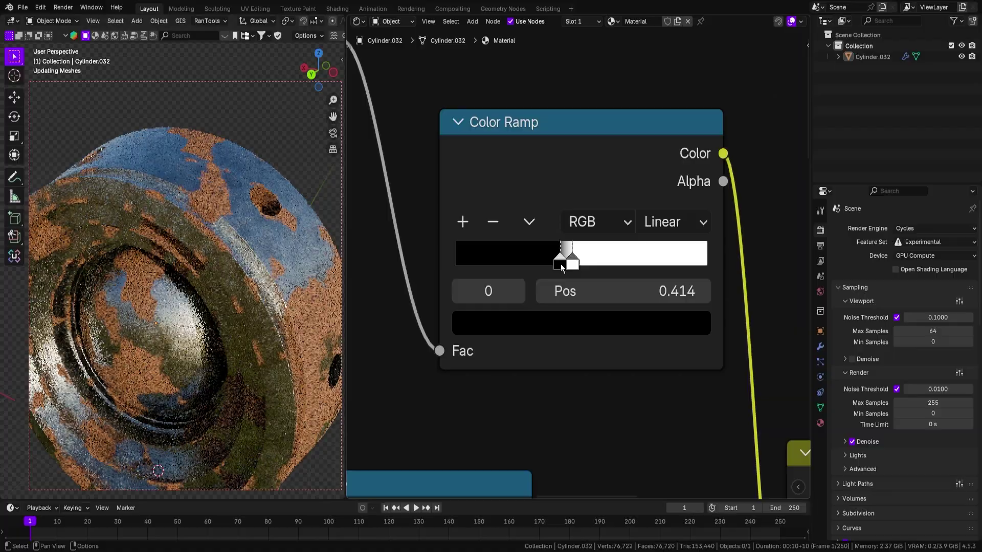
drag(561, 264, 580, 259)
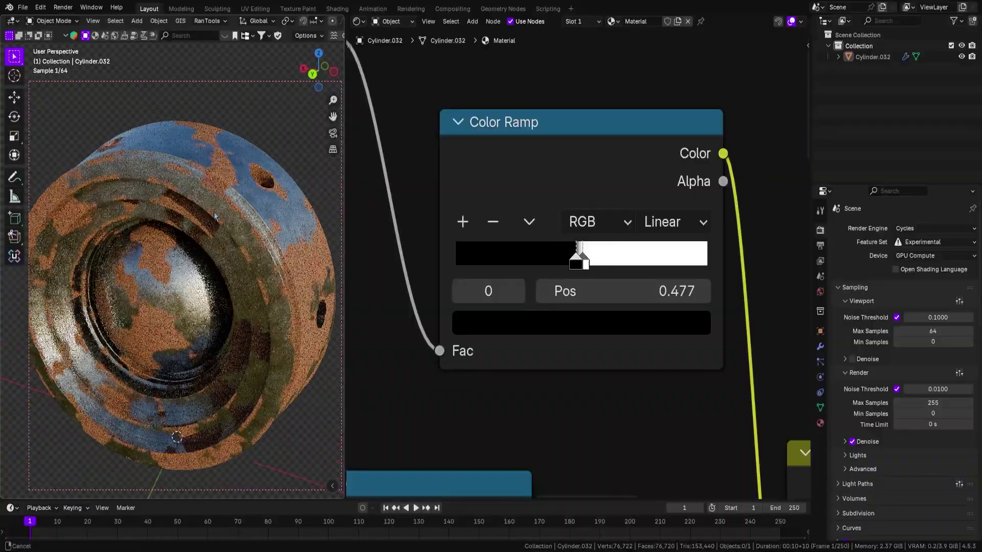
Step: Add a Mix Color node between the metal 2 and rust 2 groups and the Displacement node
scroll(540, 361, down, 6)
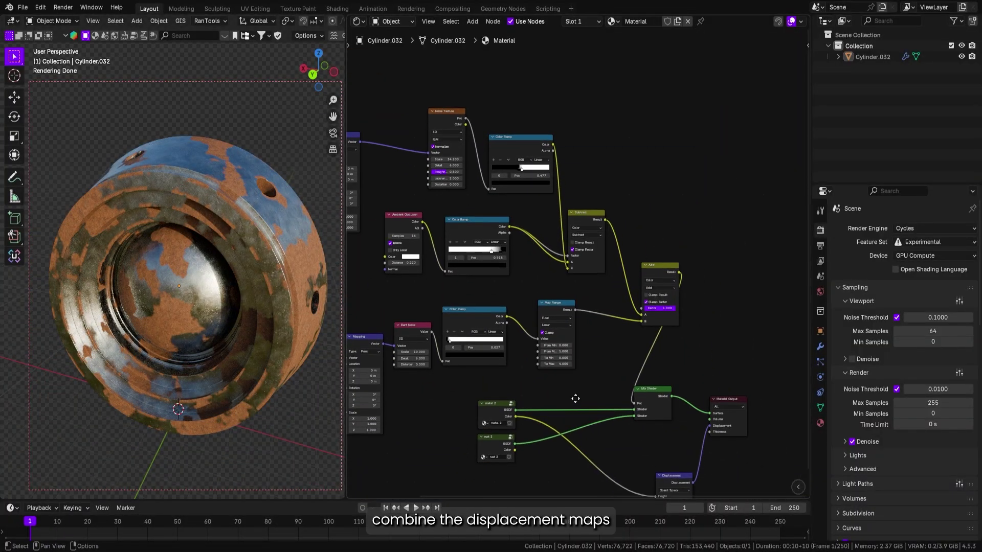
scroll(574, 398, up, 3)
middle_drag(660, 351, 576, 367)
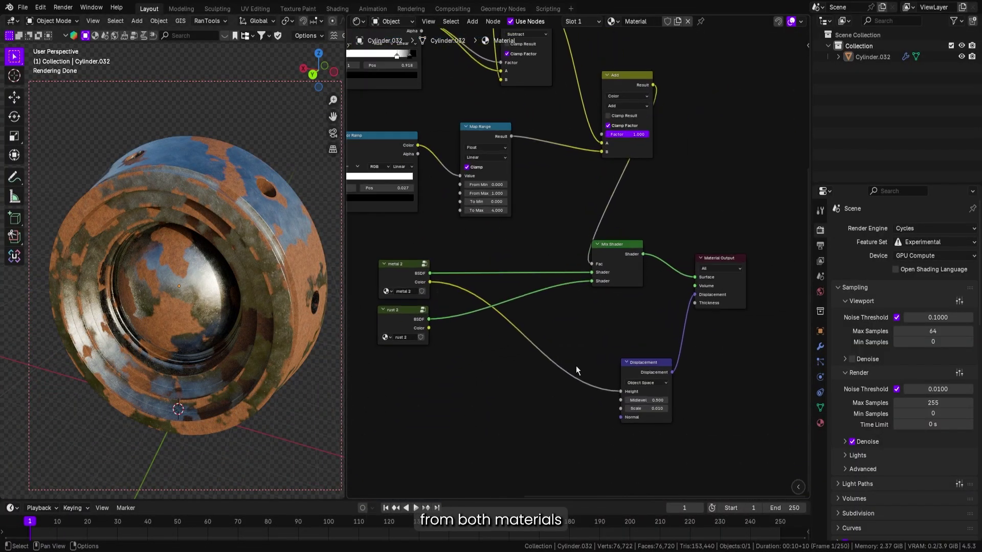
scroll(576, 366, up, 1)
scroll(497, 332, up, 1)
key(shift+a)
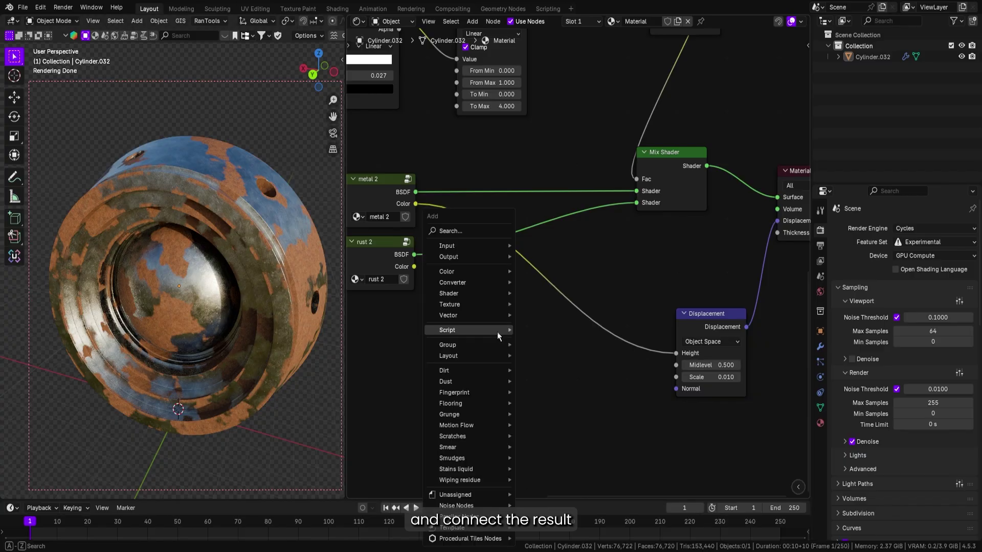
text(mix c)
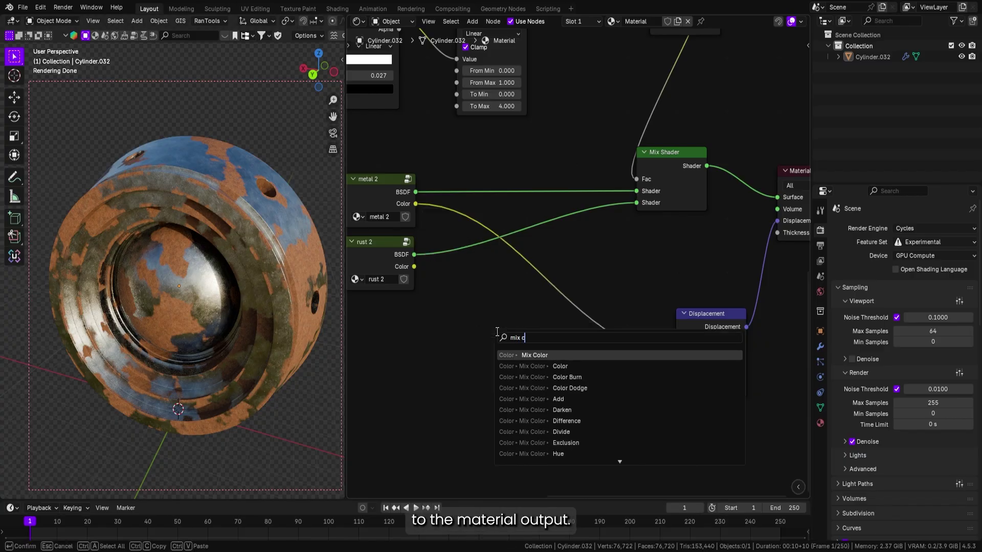
text(olor)
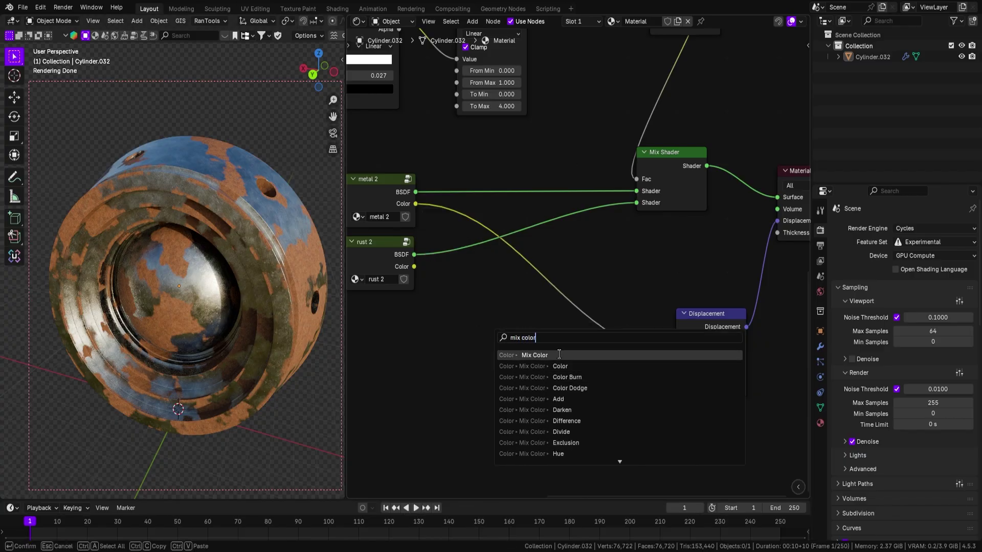
key(Return)
click(497, 314)
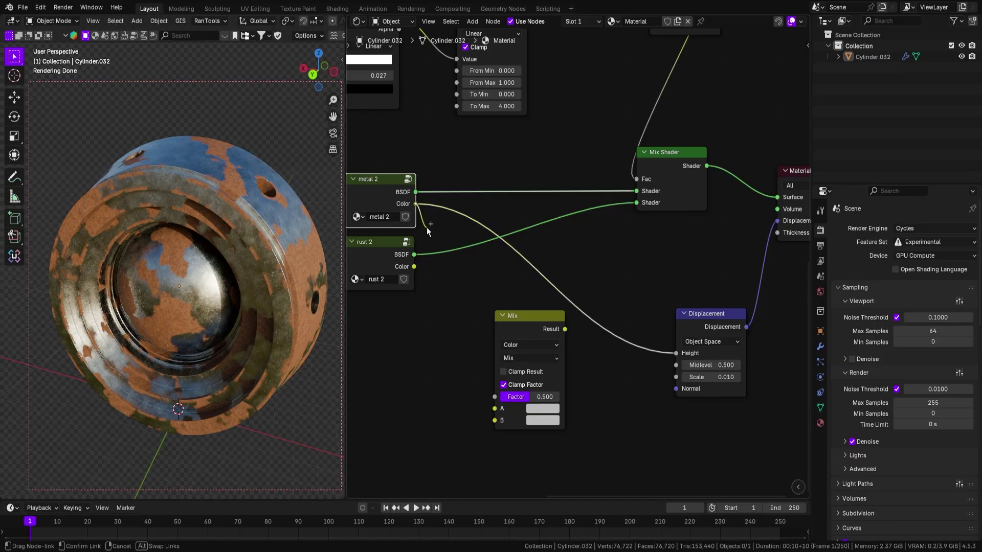
Step: Connect the metal 2 and rust 2 Color outputs to the Mix node's A and B, and its Result to Displacement Height
drag(418, 267, 496, 425)
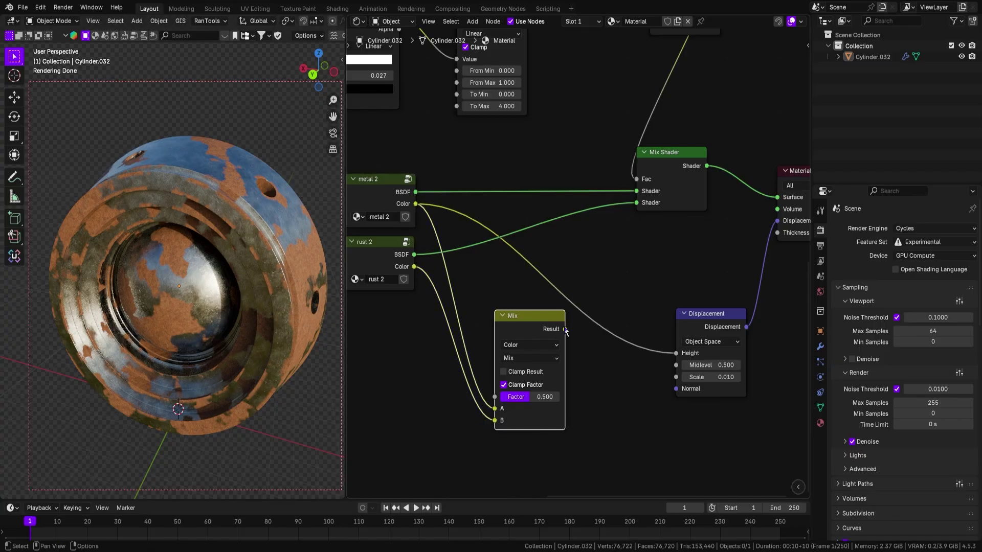
drag(686, 364, 677, 357)
drag(520, 317, 592, 286)
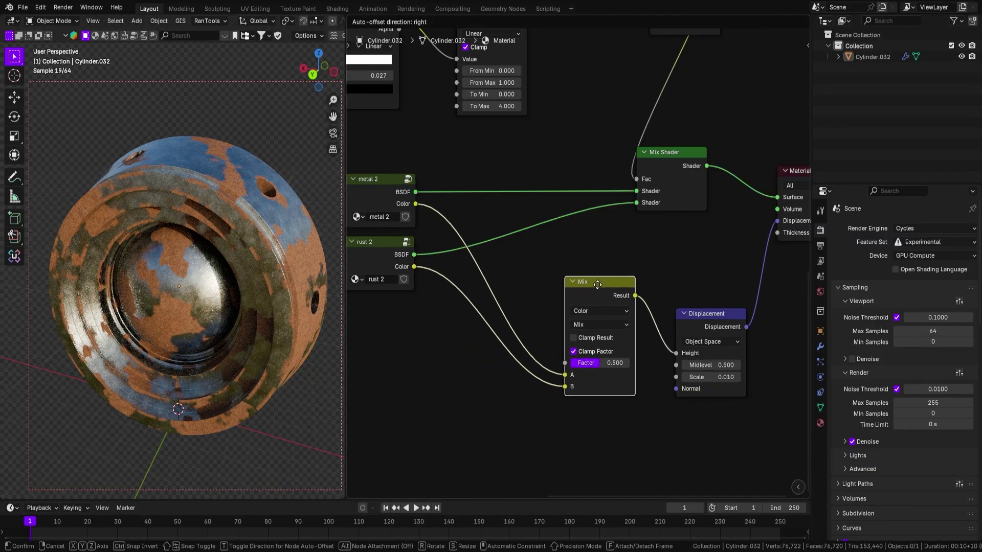
Step: Examine the complete node tree and the rust and metal surface detail around the side hole and across the part
scroll(564, 267, down, 2)
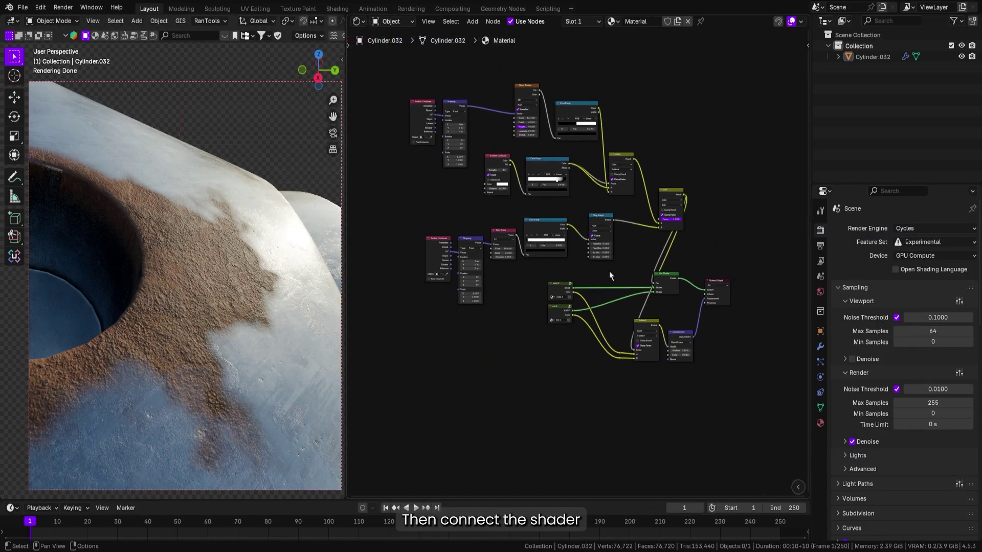
scroll(637, 301, up, 2)
middle_drag(614, 326, 631, 334)
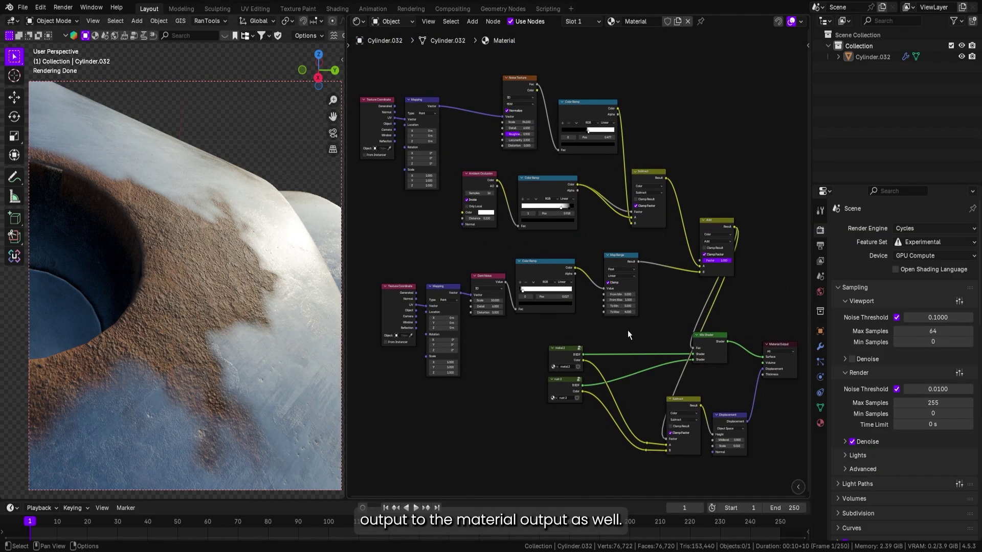
scroll(225, 287, down, 3)
middle_drag(224, 287, 259, 299)
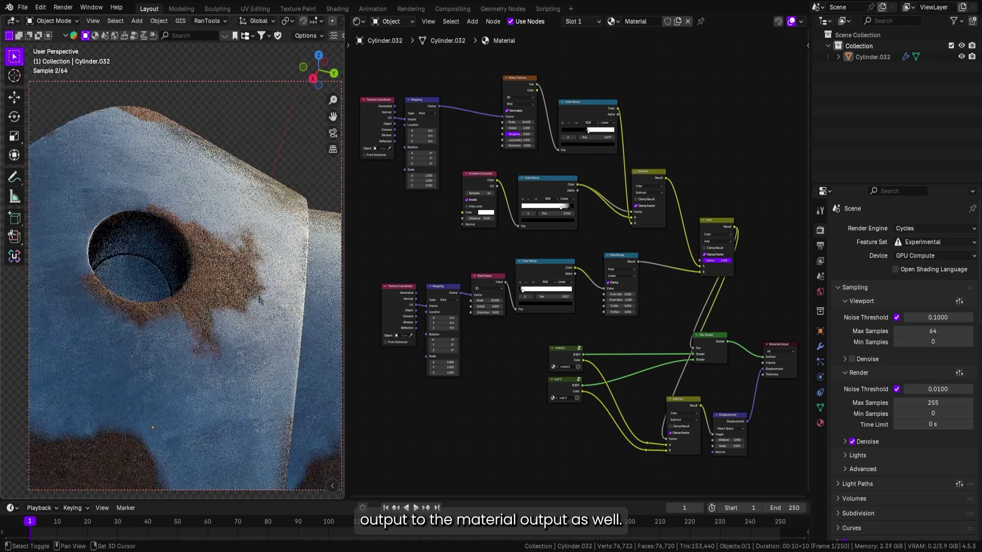
scroll(274, 339, up, 3)
shift+middle_drag(274, 338, 182, 208)
middle_drag(207, 302, 193, 276)
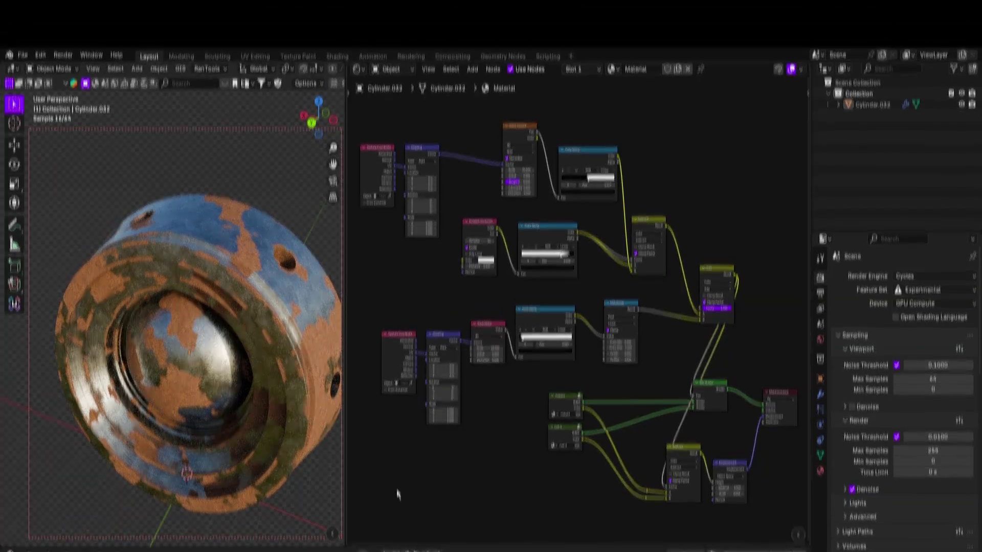